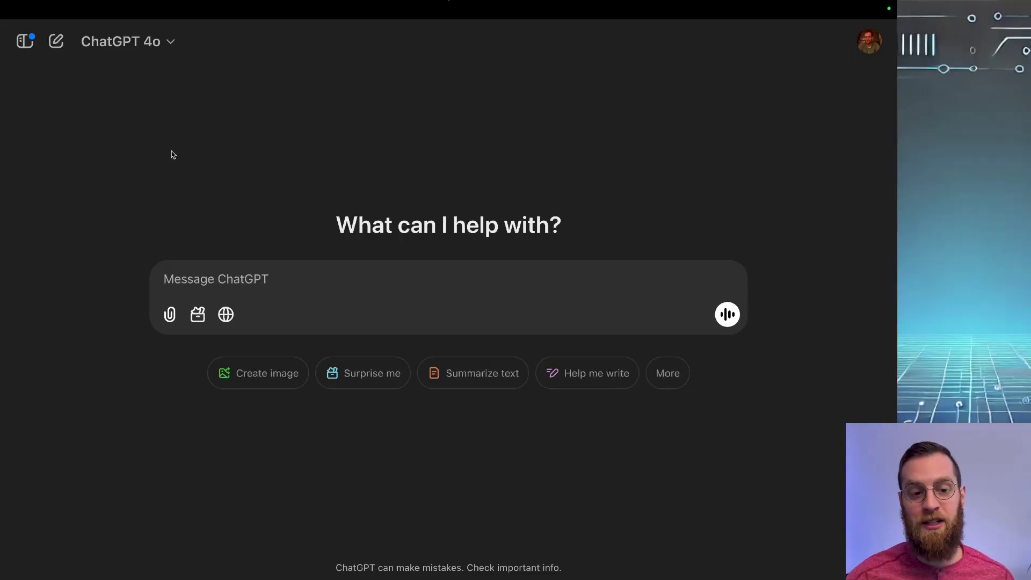
Leave the model unchanged and go to the Tasks page from the account menu
click(134, 57)
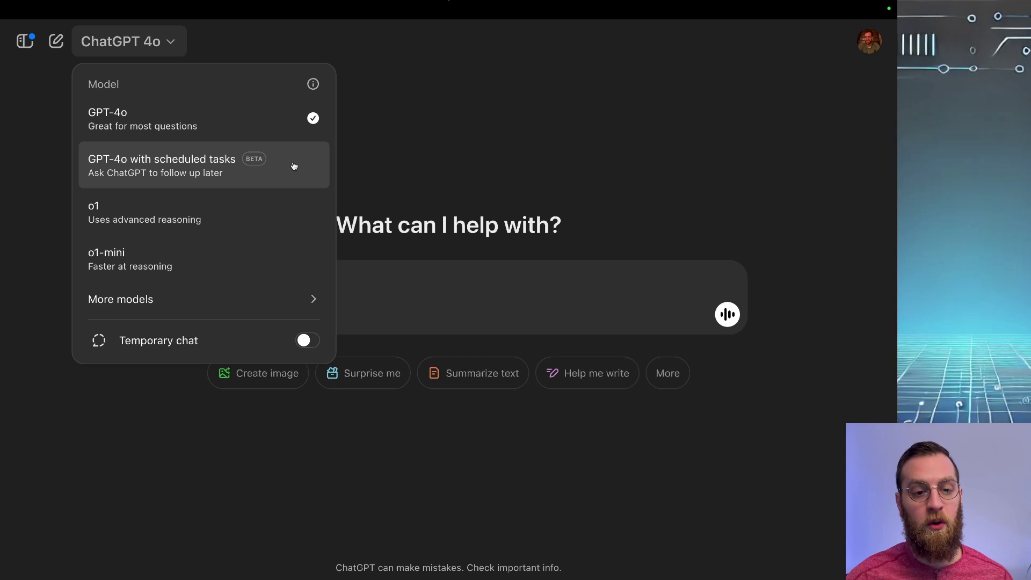
click(508, 138)
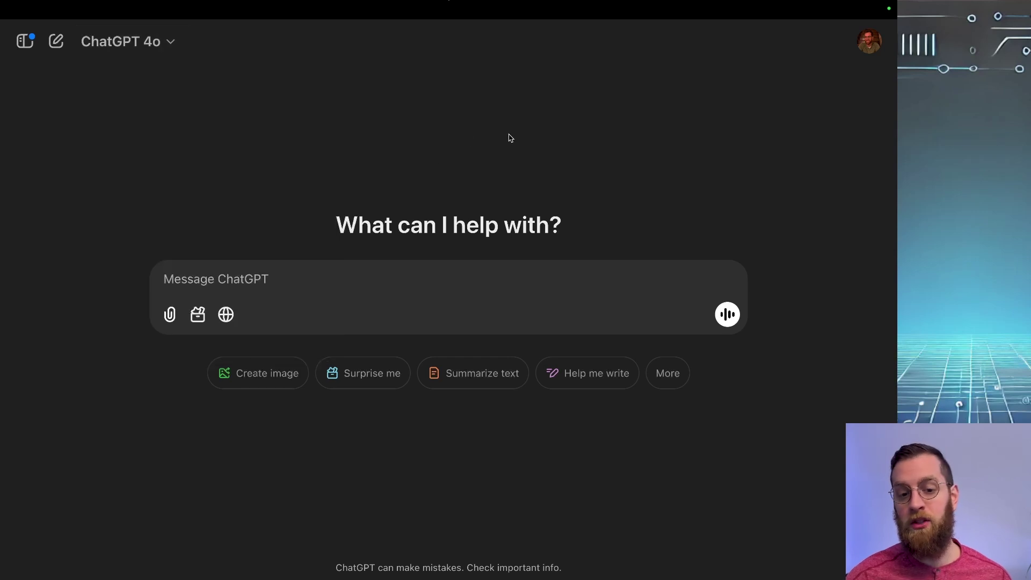
click(867, 53)
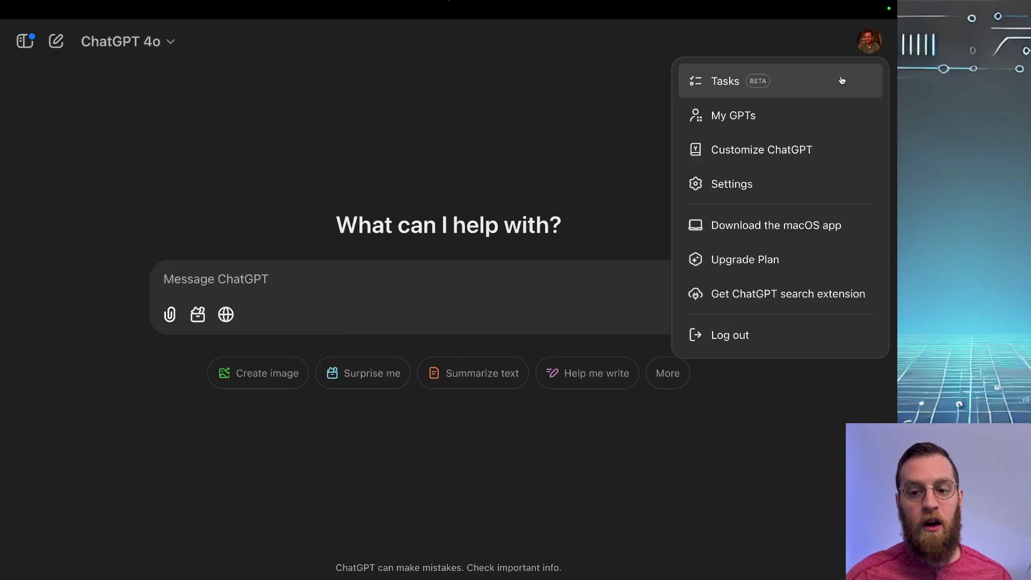
click(841, 81)
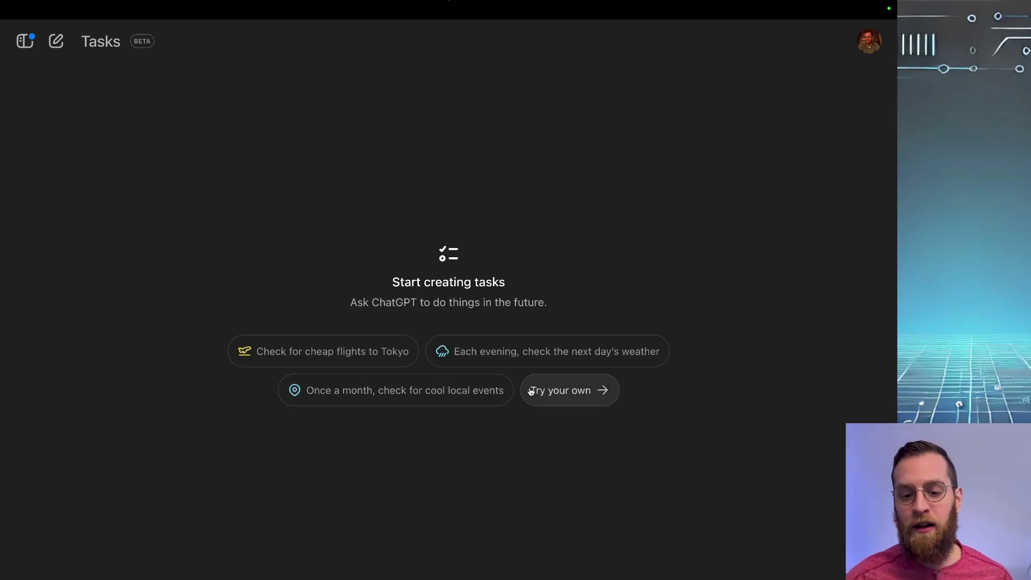
Start a custom task on GPT-4o with scheduled tasks and send the daily 10:05 AM no-code news prompt
click(552, 398)
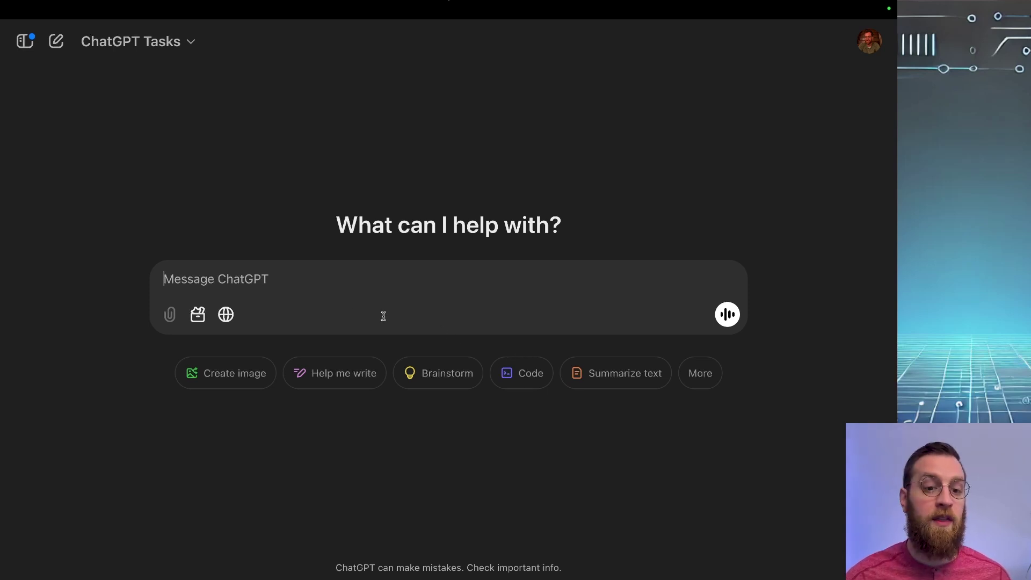
click(120, 51)
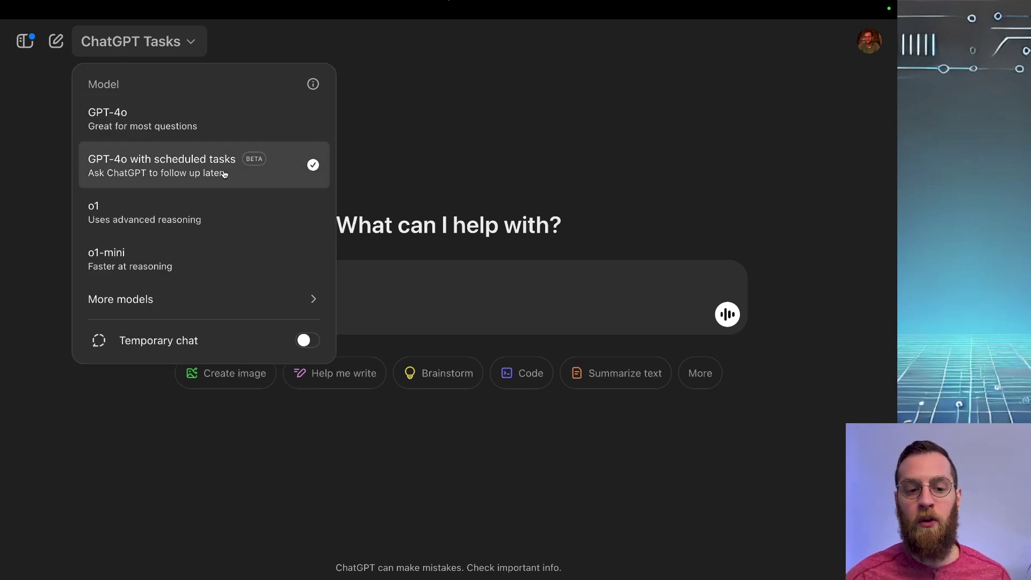
click(414, 154)
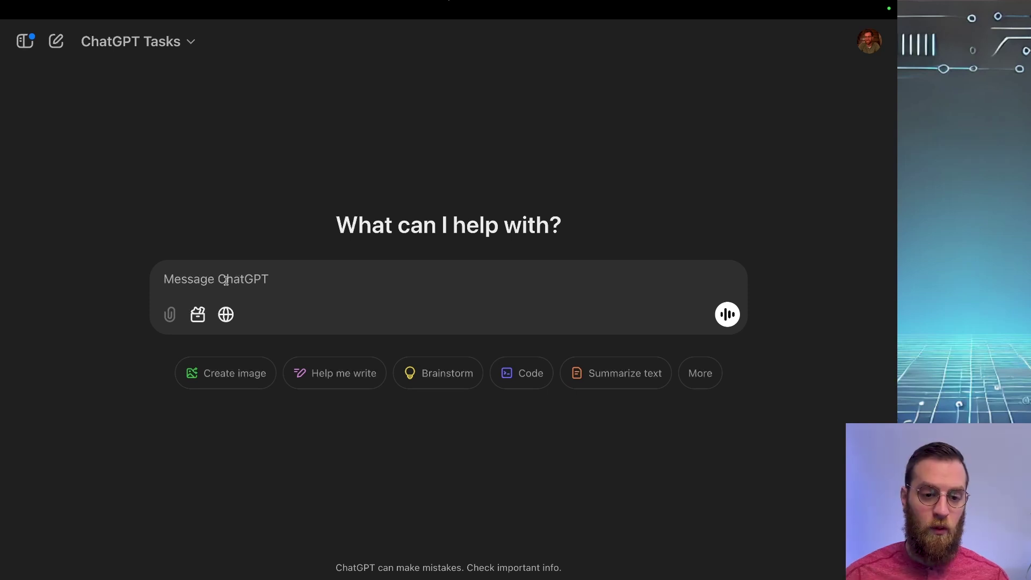
text(Every day at 10:05 AM, search the web for the most interesting no-code news and give me a summary of what you find. Include links to each story or post.)
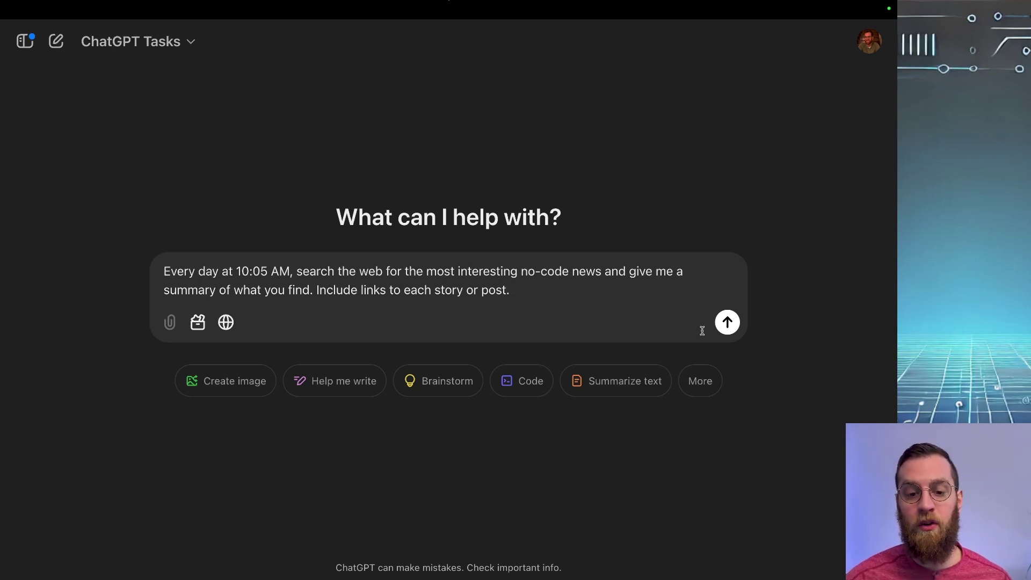
click(727, 322)
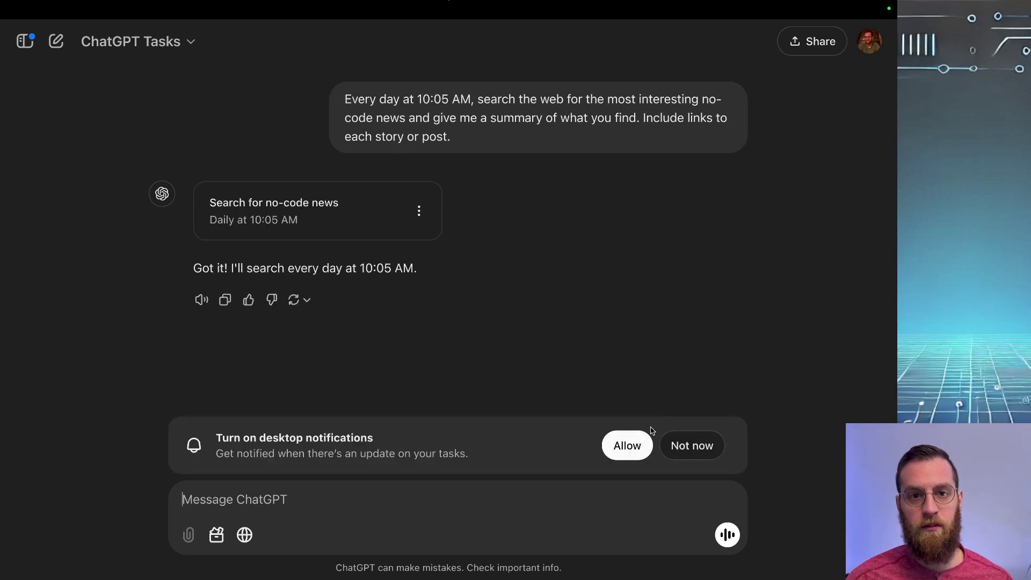
Allow desktop notifications for task updates in both ChatGPT and Chrome
click(636, 446)
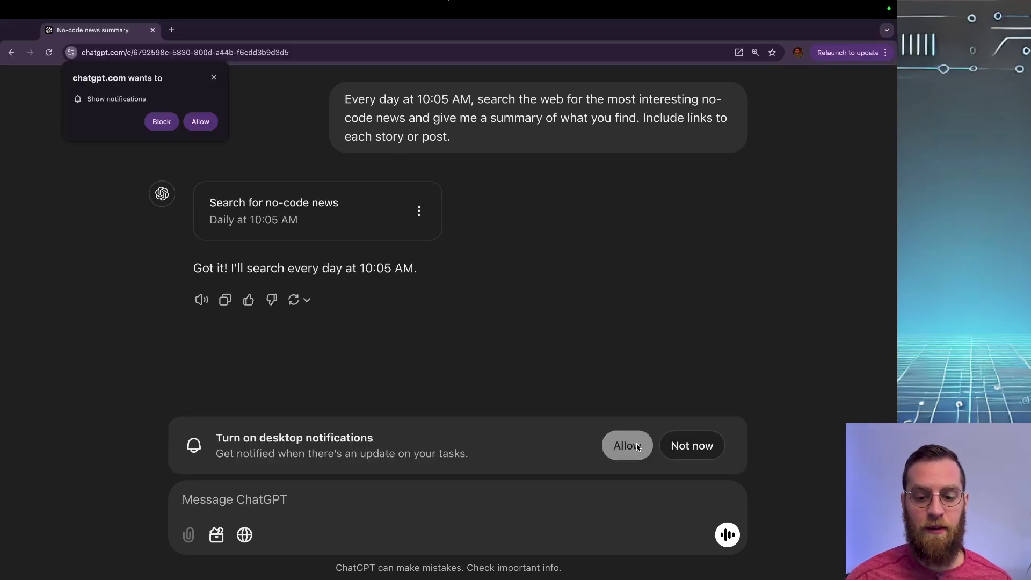
click(200, 122)
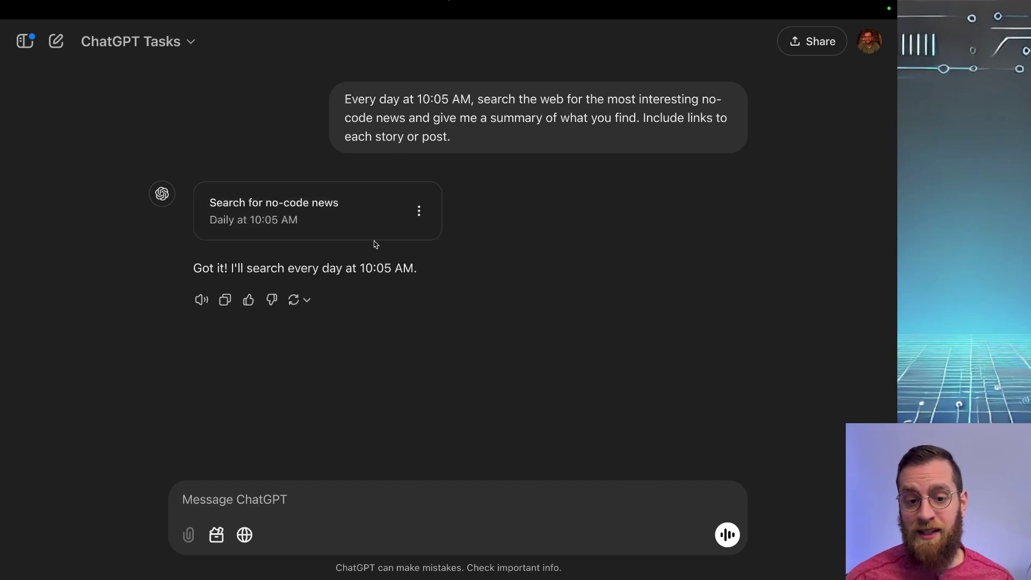
Check the 'Search for no-code news' task's instructions and daily 10:05 AM schedule, then cancel without changes
click(422, 214)
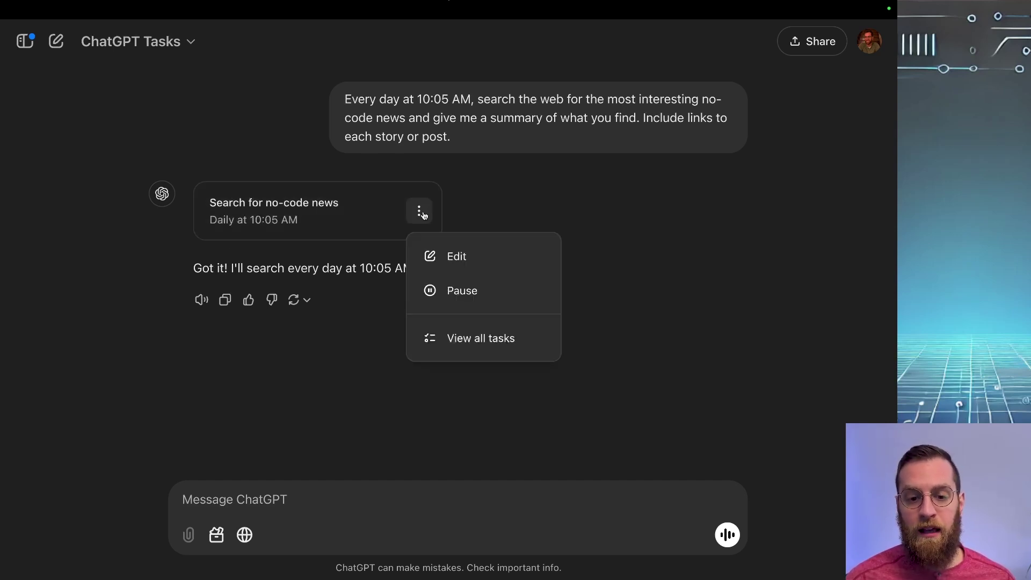
click(435, 256)
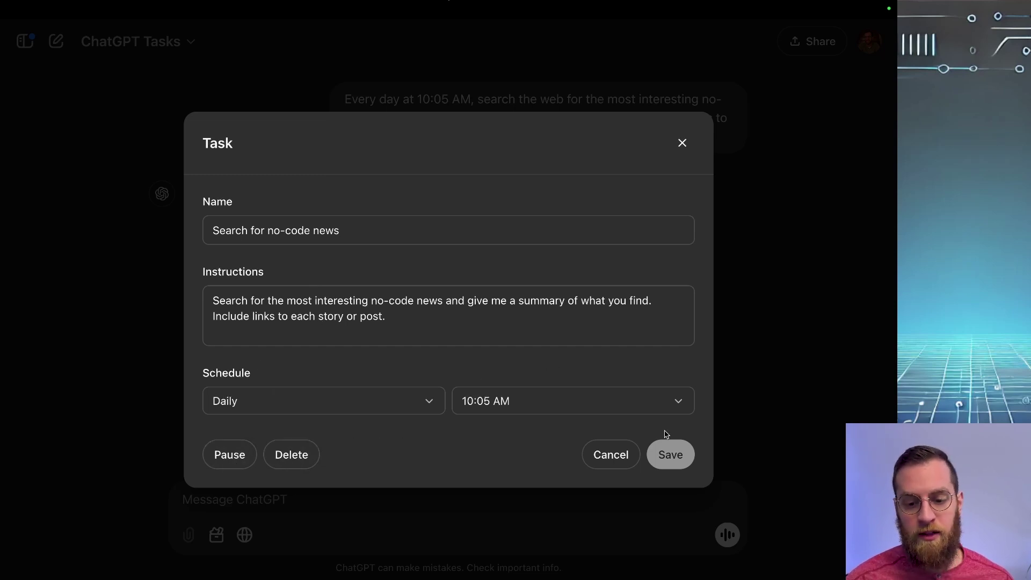
click(629, 454)
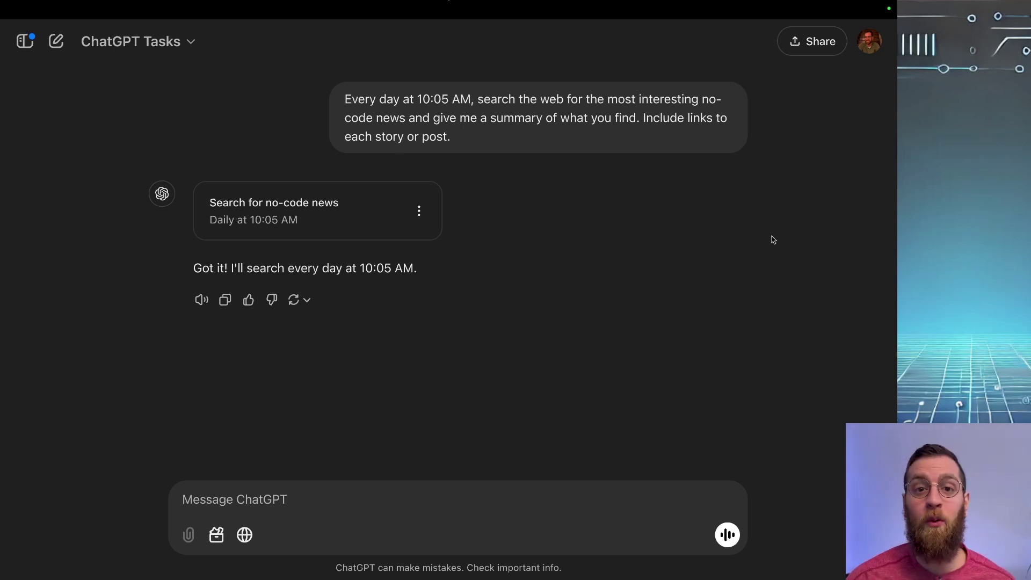
In Settings > Notifications, toggle Tasks push off and back on, keeping push and email, then close
click(869, 43)
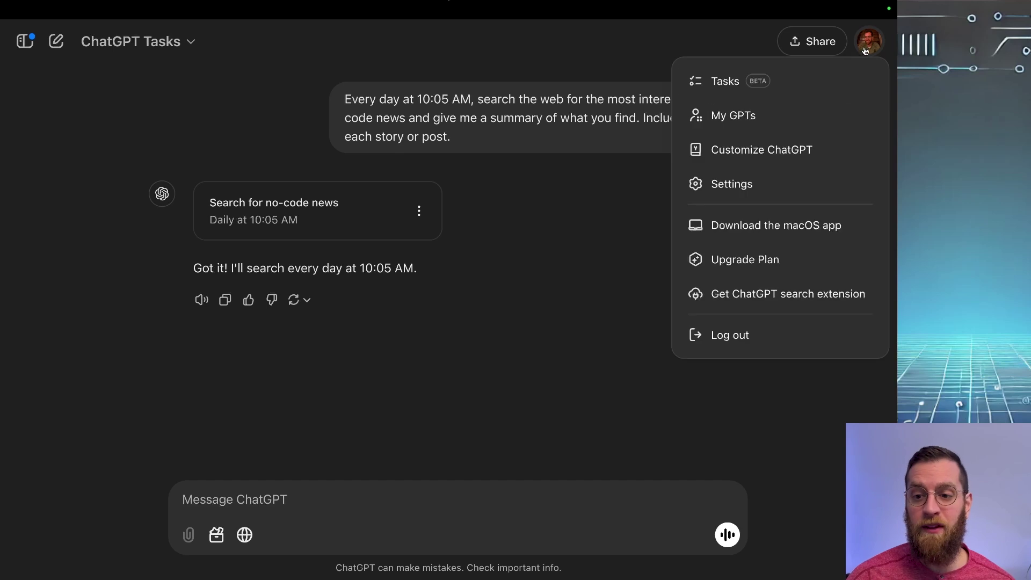
click(740, 193)
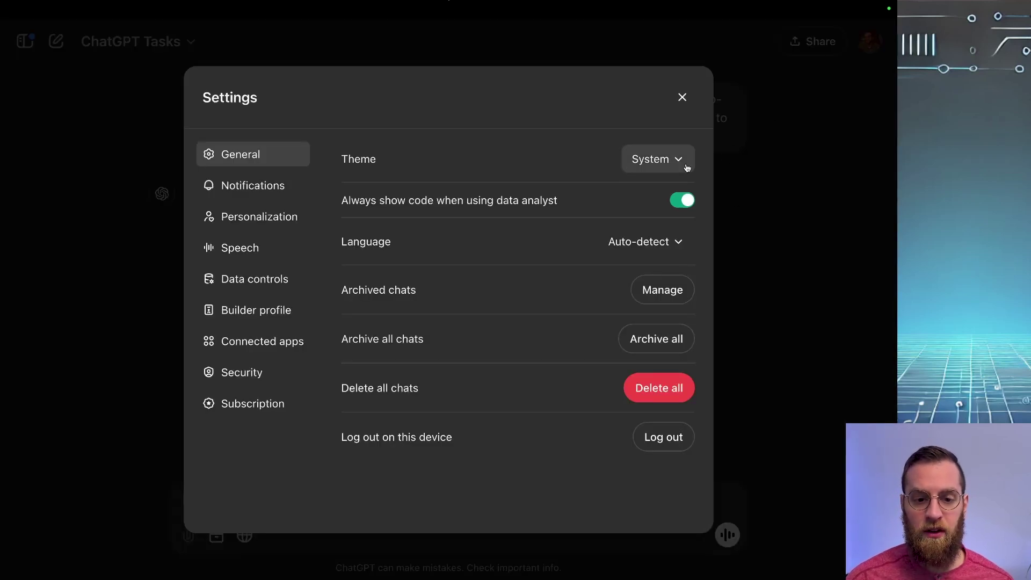
click(243, 193)
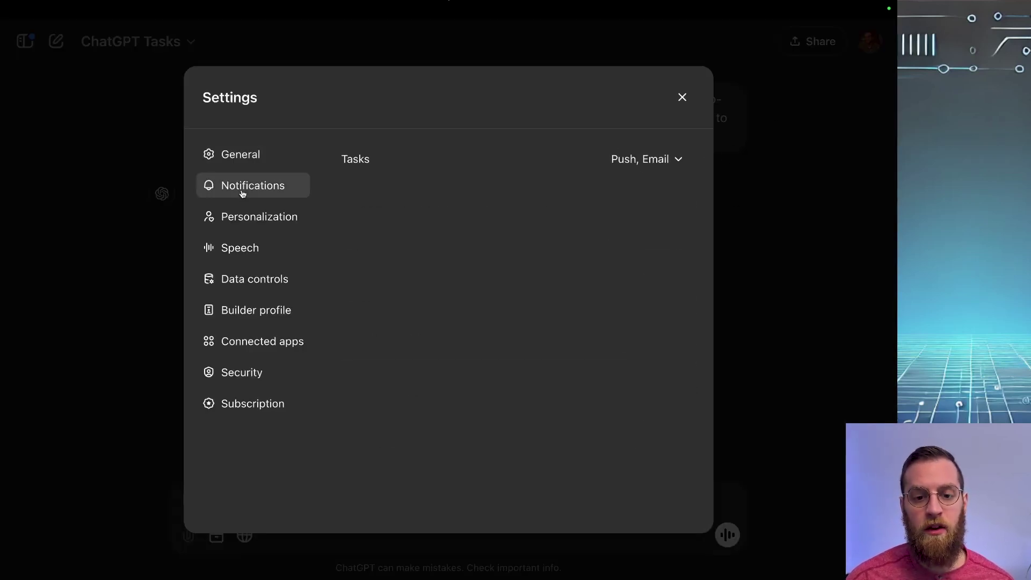
click(669, 161)
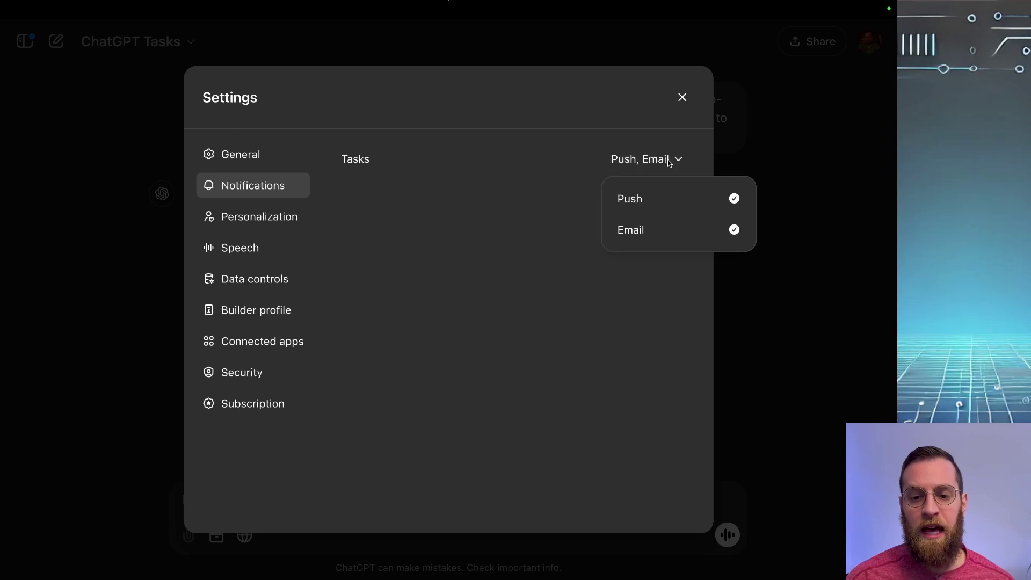
click(657, 209)
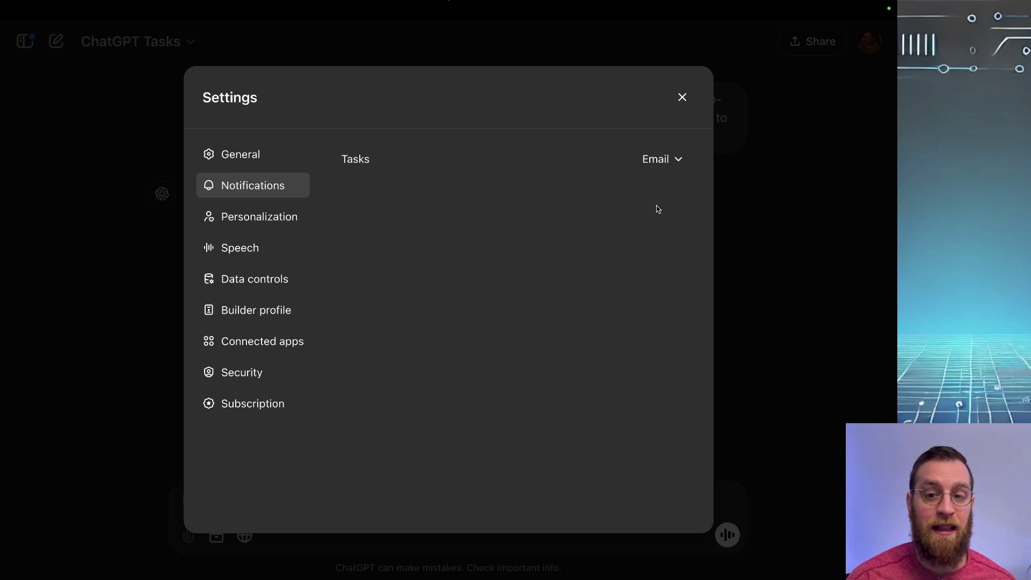
click(662, 170)
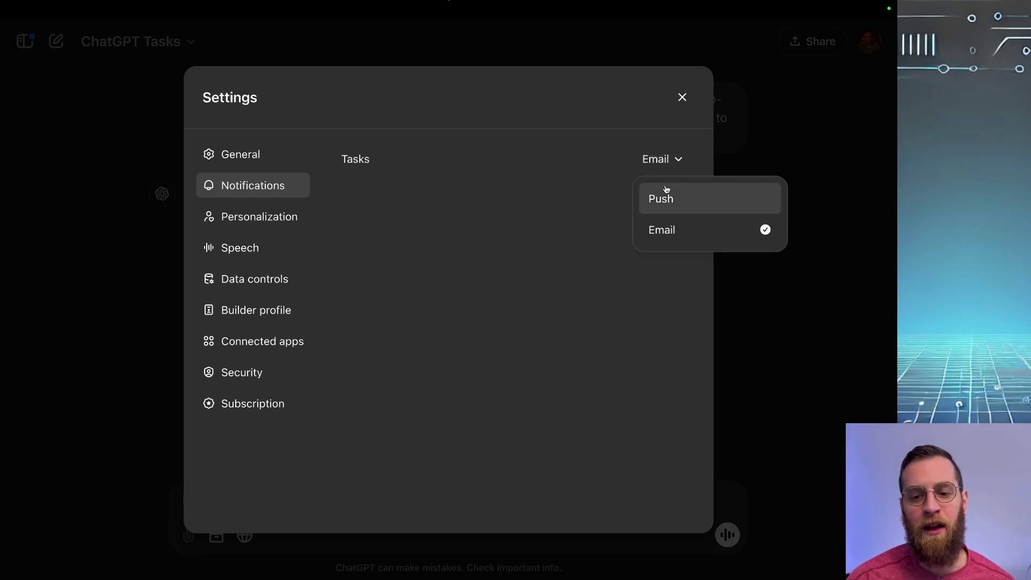
key(Escape)
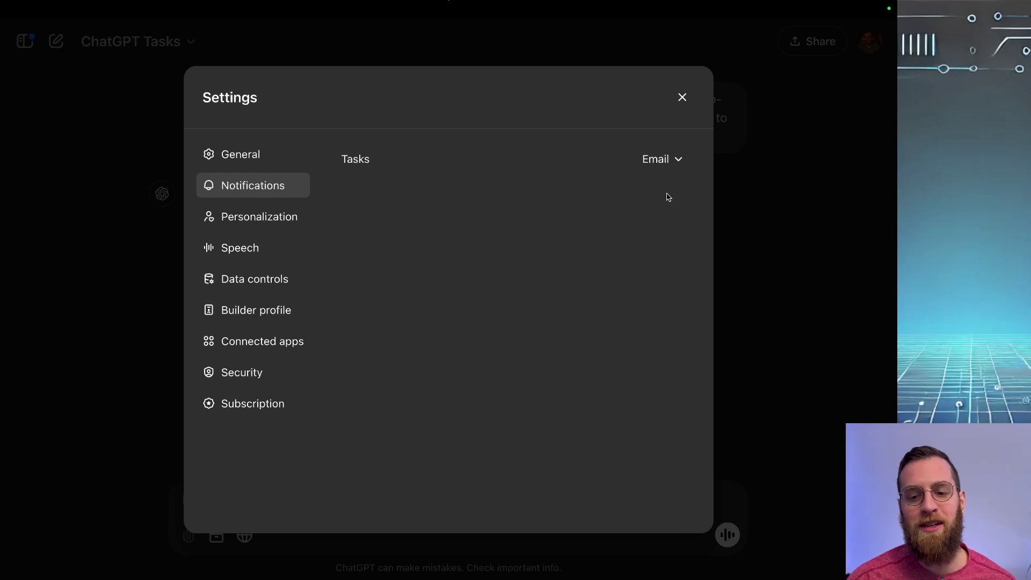
click(678, 160)
click(682, 141)
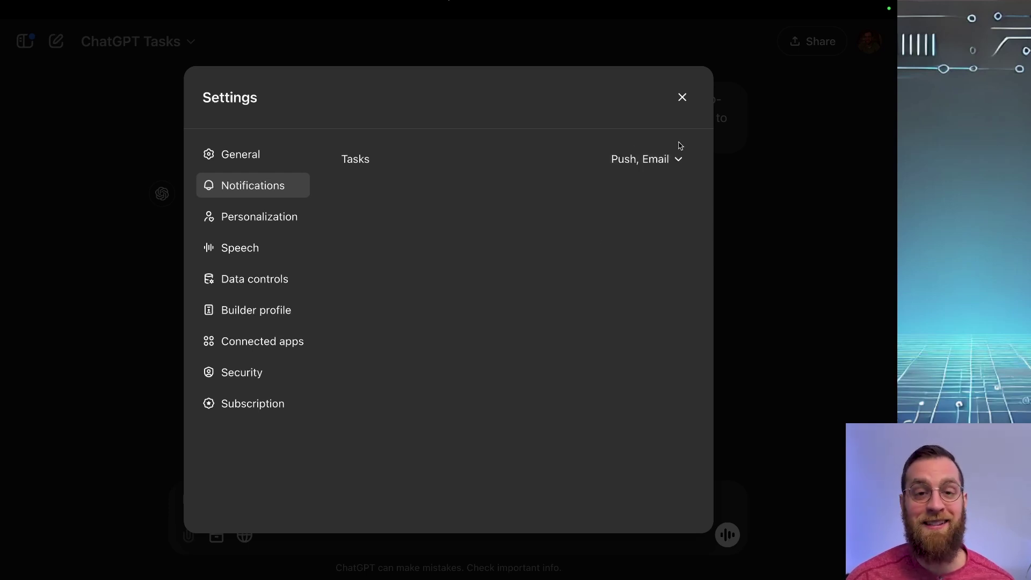
click(688, 105)
scroll(650, 328, up, 3)
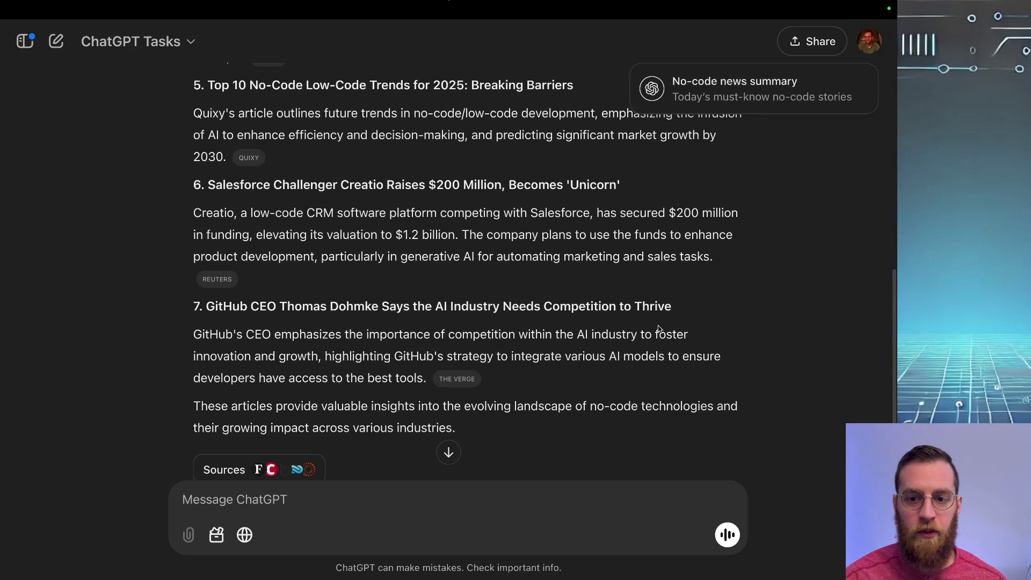
scroll(703, 309, up, 5)
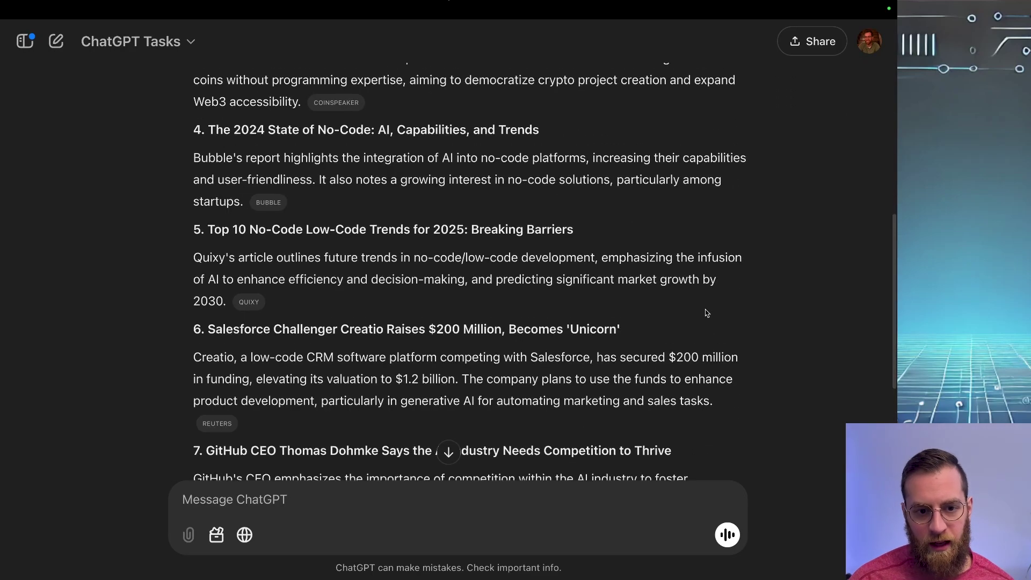
scroll(706, 313, up, 5)
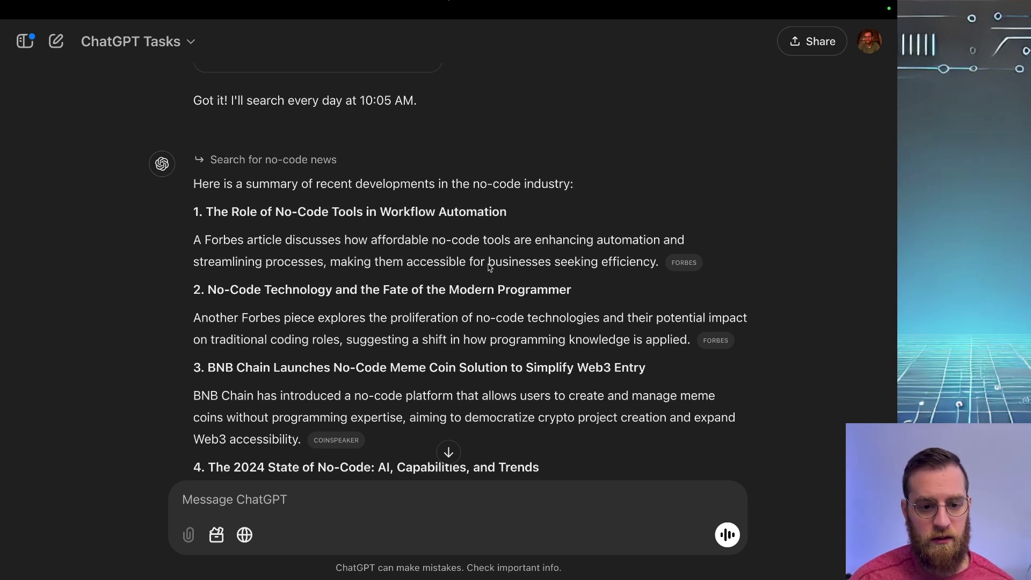
scroll(488, 267, down, 1)
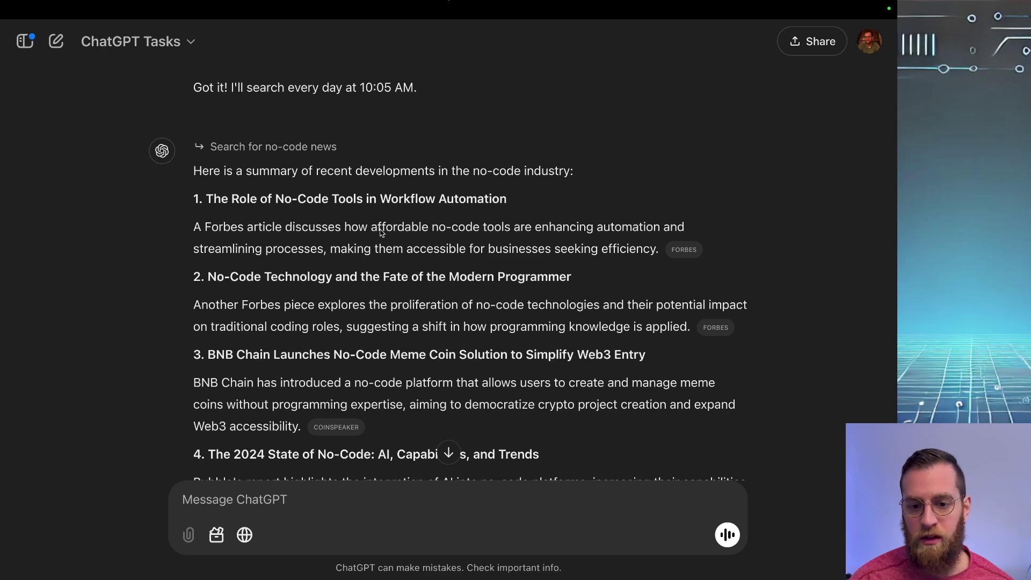
scroll(378, 234, down, 3)
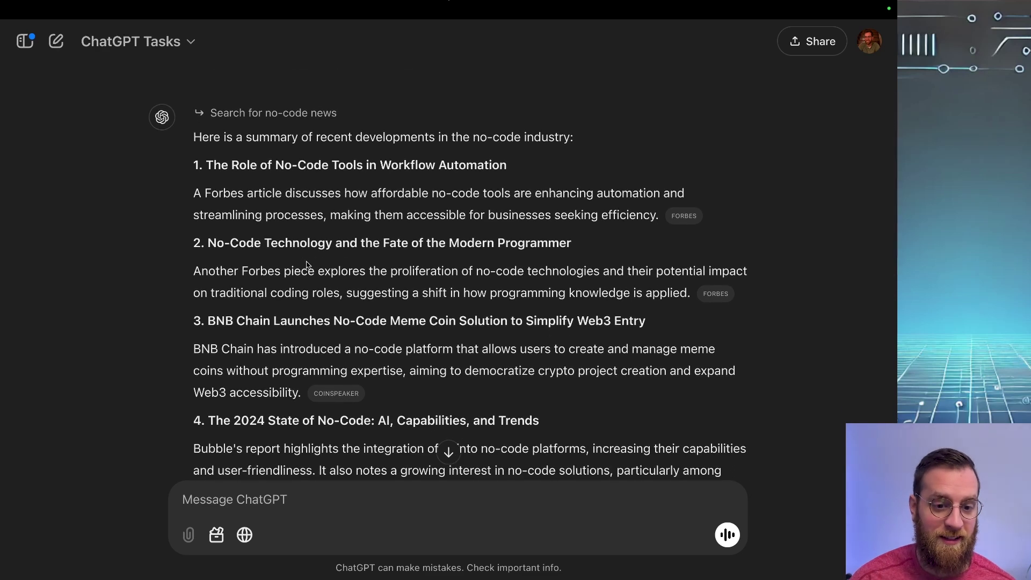
scroll(348, 254, down, 1)
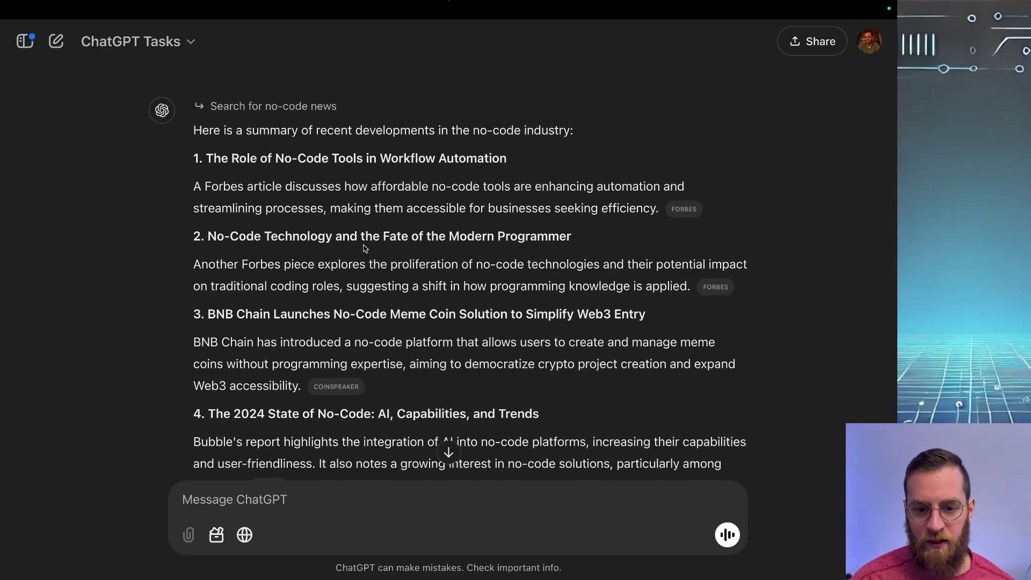
scroll(287, 266, down, 1)
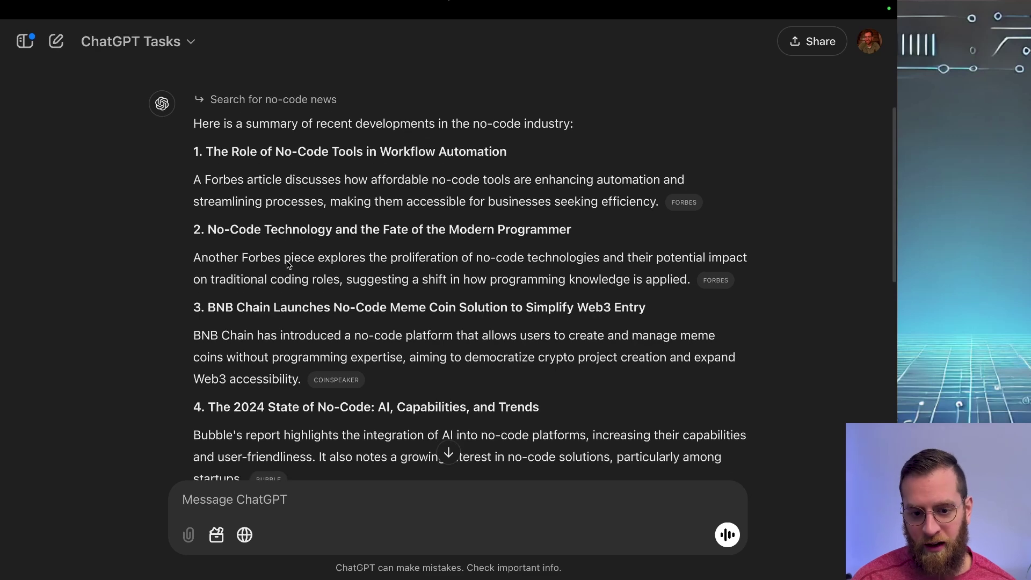
scroll(369, 238, down, 2)
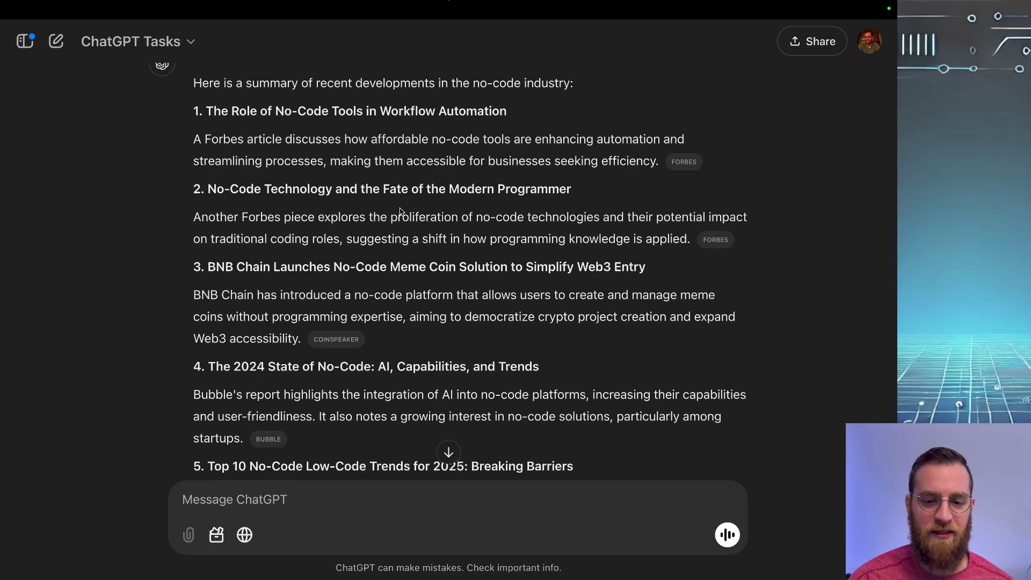
scroll(376, 234, down, 1)
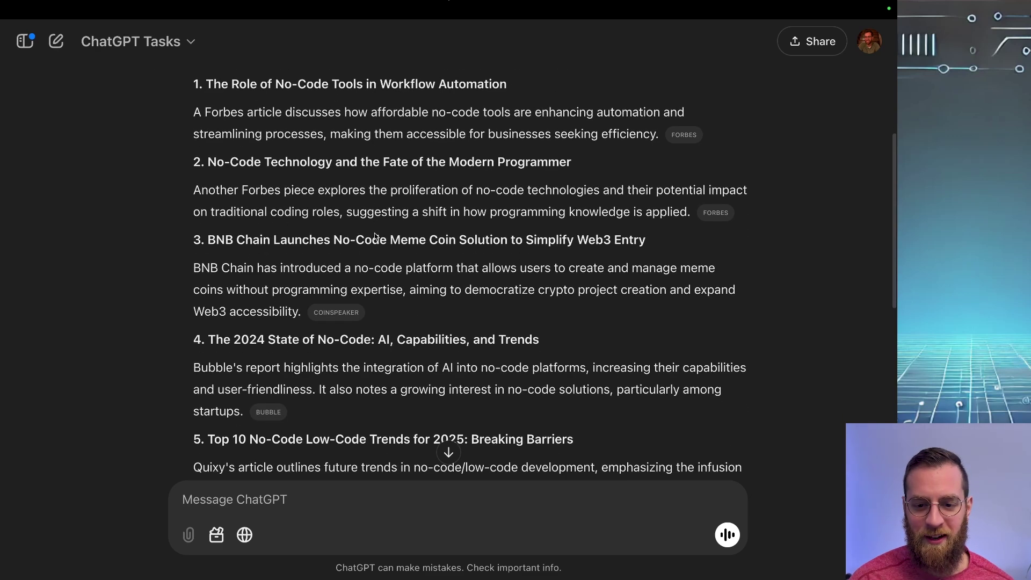
scroll(374, 236, down, 2)
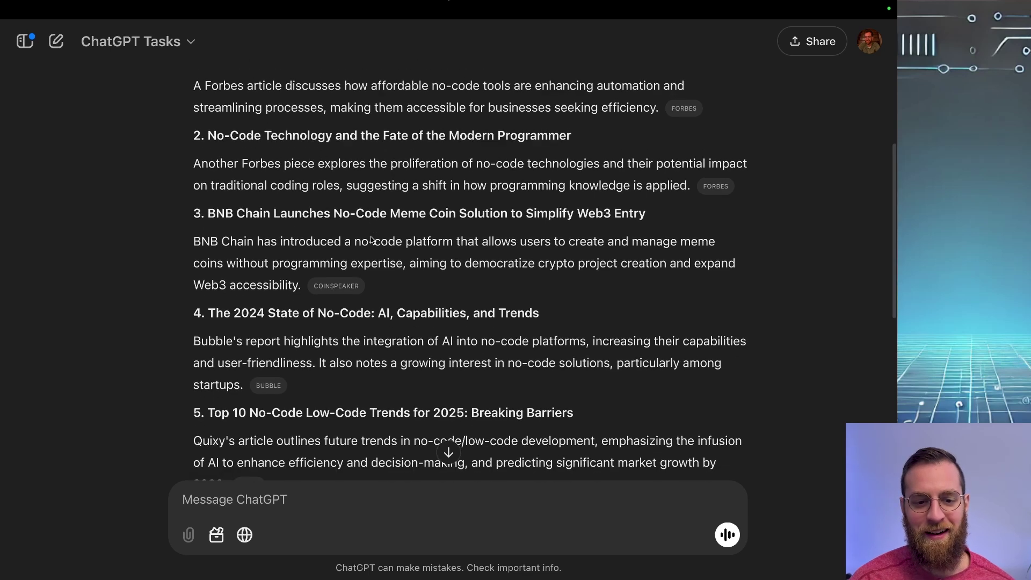
scroll(371, 240, down, 3)
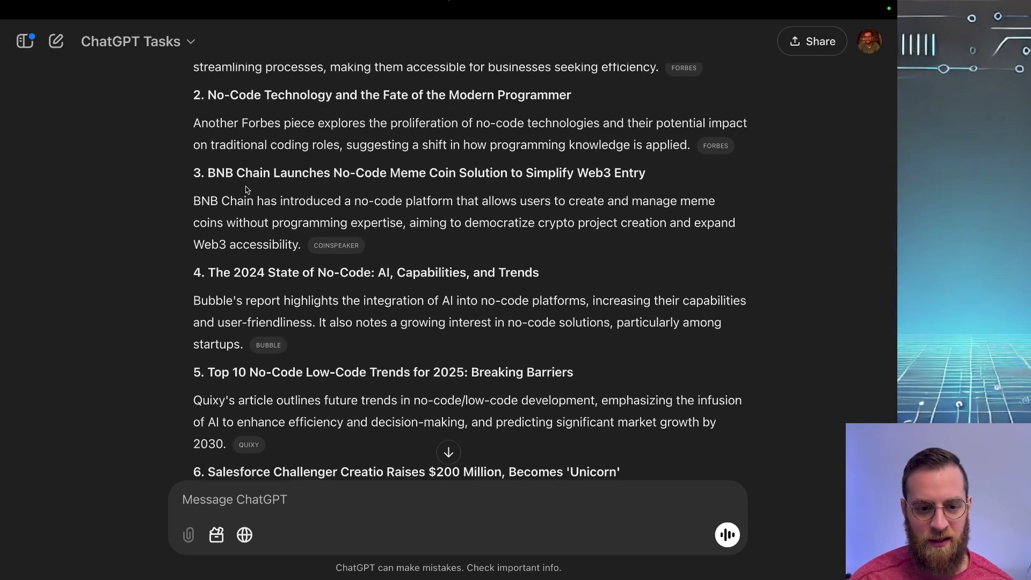
scroll(375, 322, down, 5)
scroll(442, 384, up, 6)
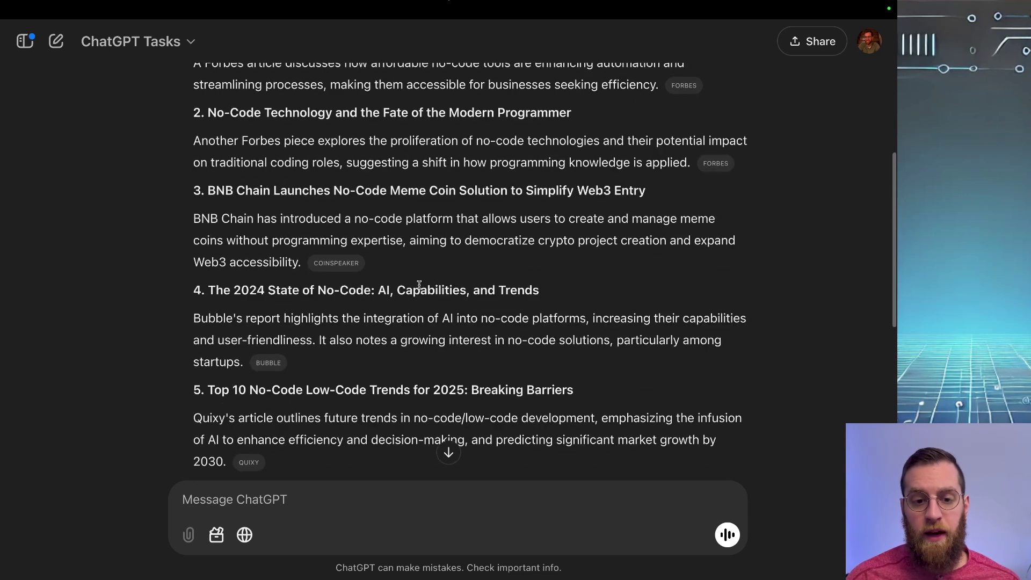
scroll(418, 285, up, 4)
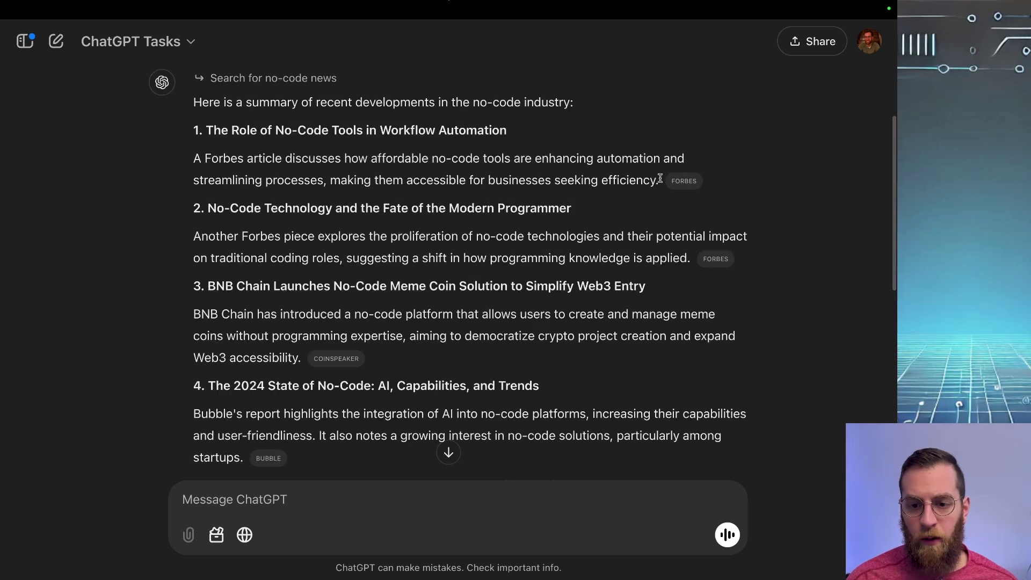
mouse_move(688, 188)
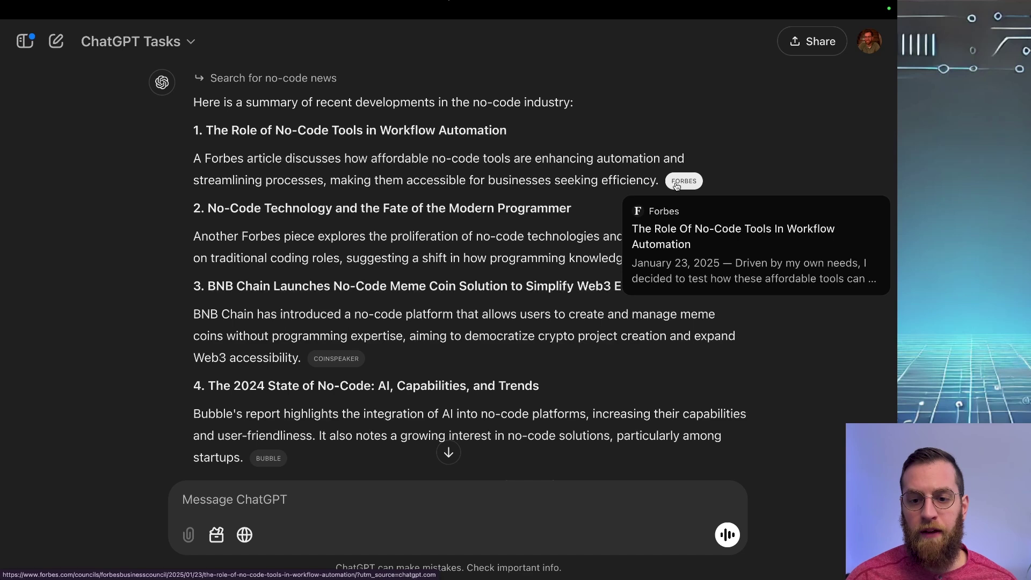
mouse_move(352, 366)
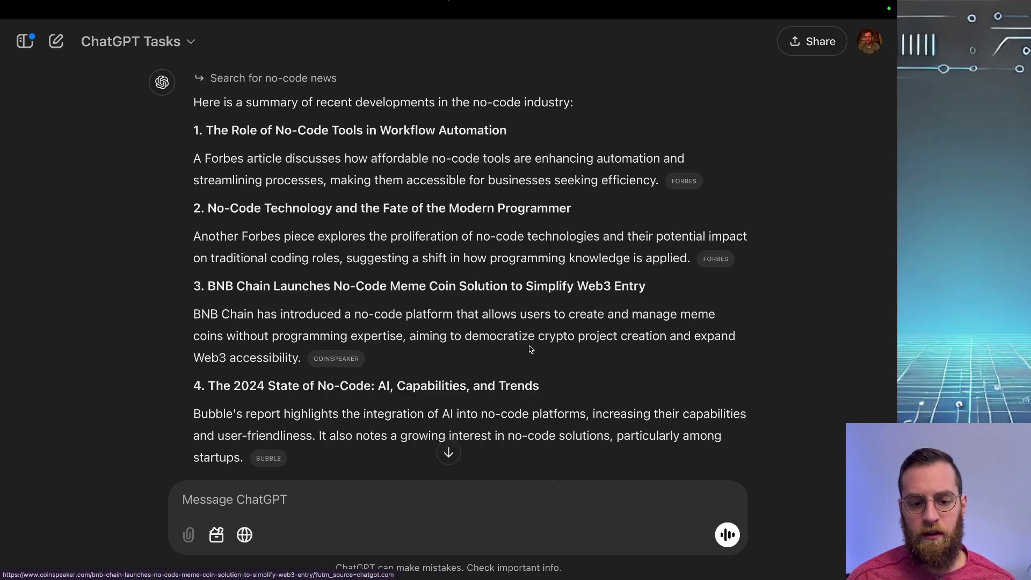
mouse_move(721, 261)
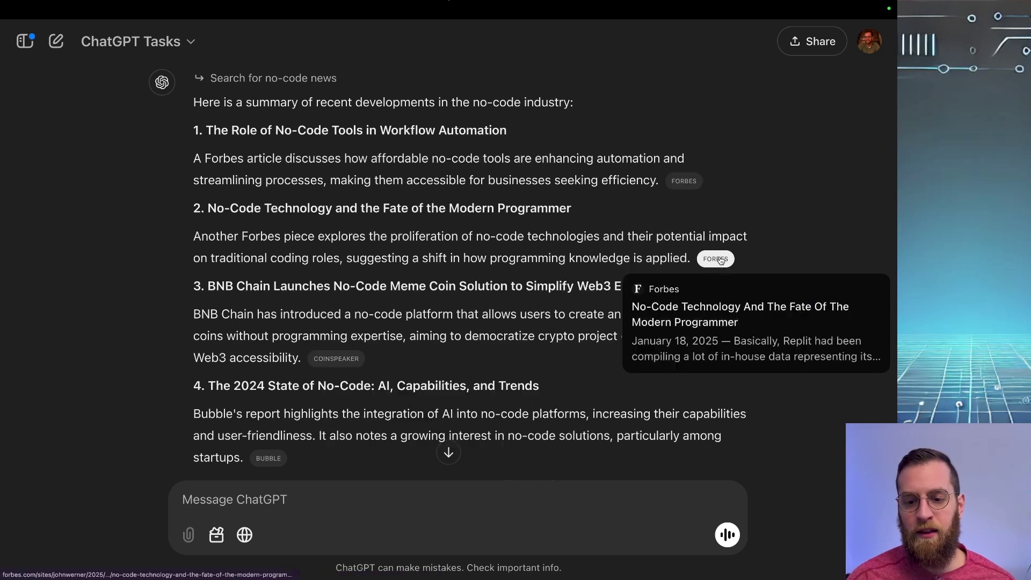
click(684, 182)
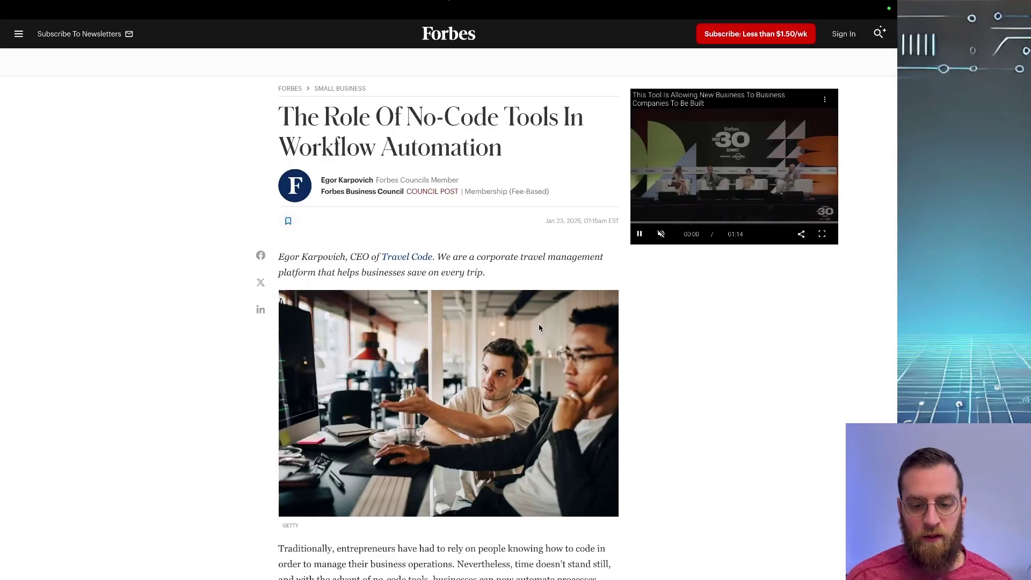
key(super+w)
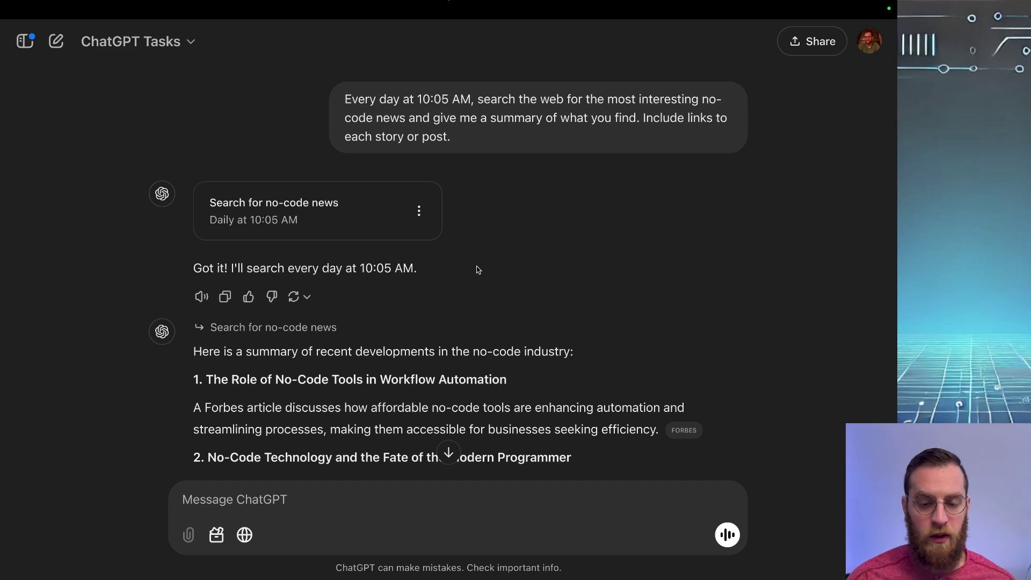
Open the summary's Citations list and browse sources like TechCrunch, Zerocoder, No Code Lab and Forbes
scroll(477, 271, down, 5)
scroll(472, 275, down, 3)
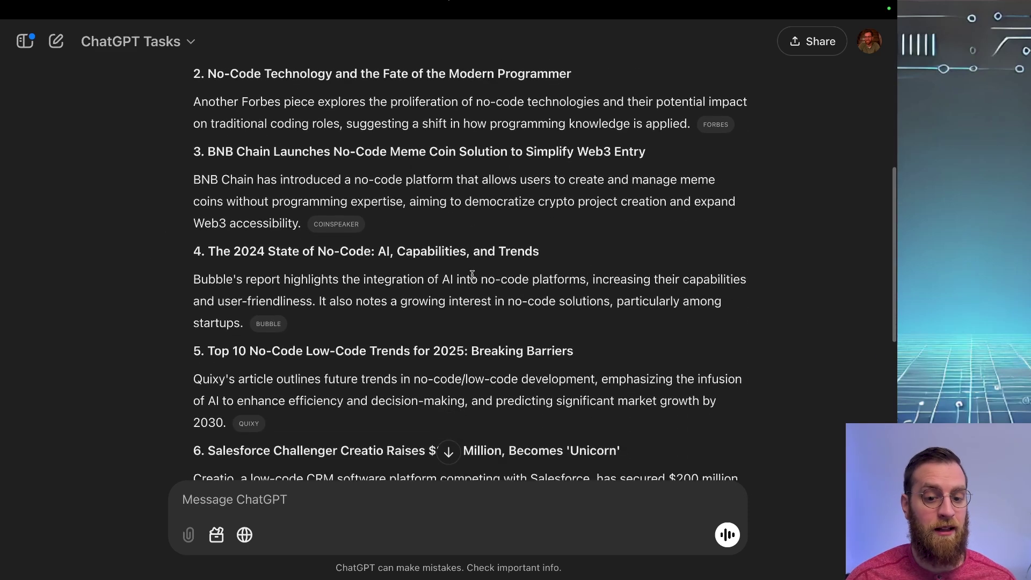
scroll(472, 277, down, 5)
scroll(469, 292, down, 2)
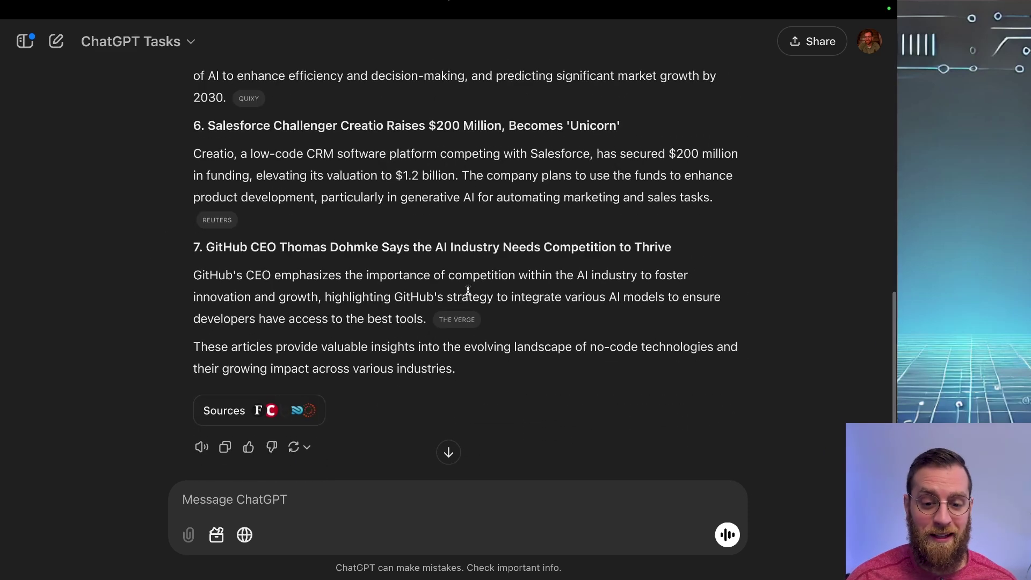
click(225, 412)
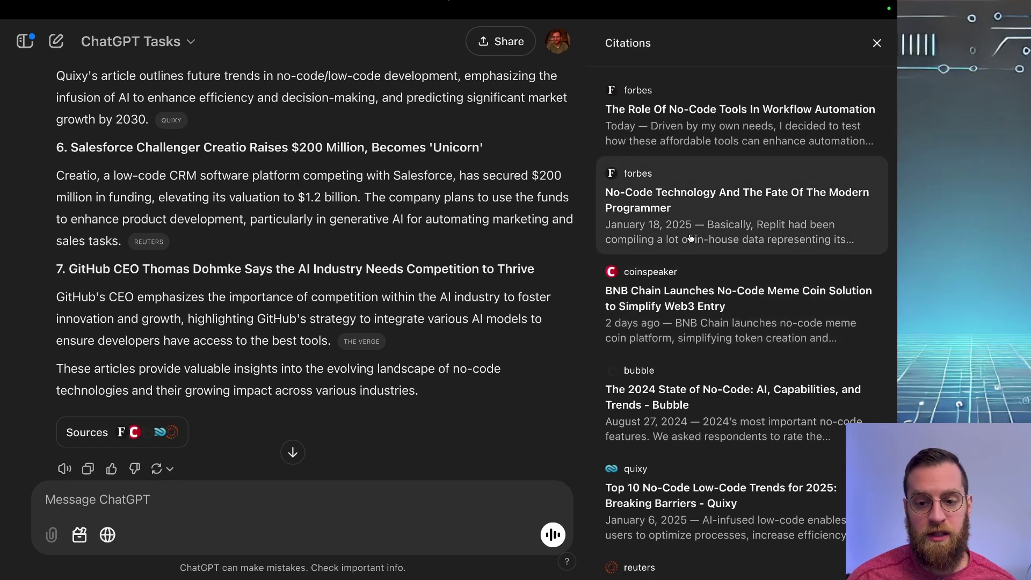
scroll(709, 372, down, 2)
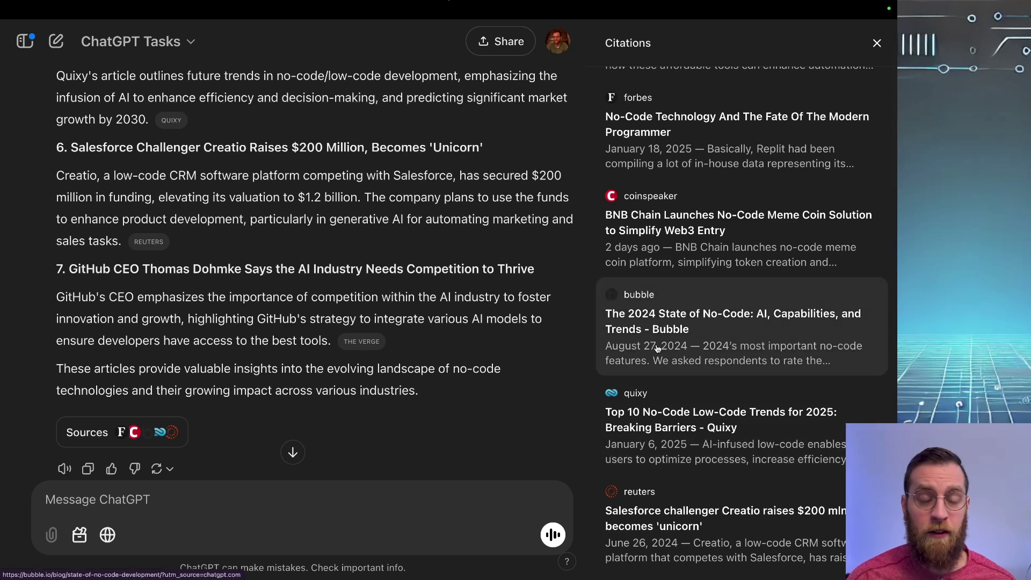
scroll(655, 333, up, 2)
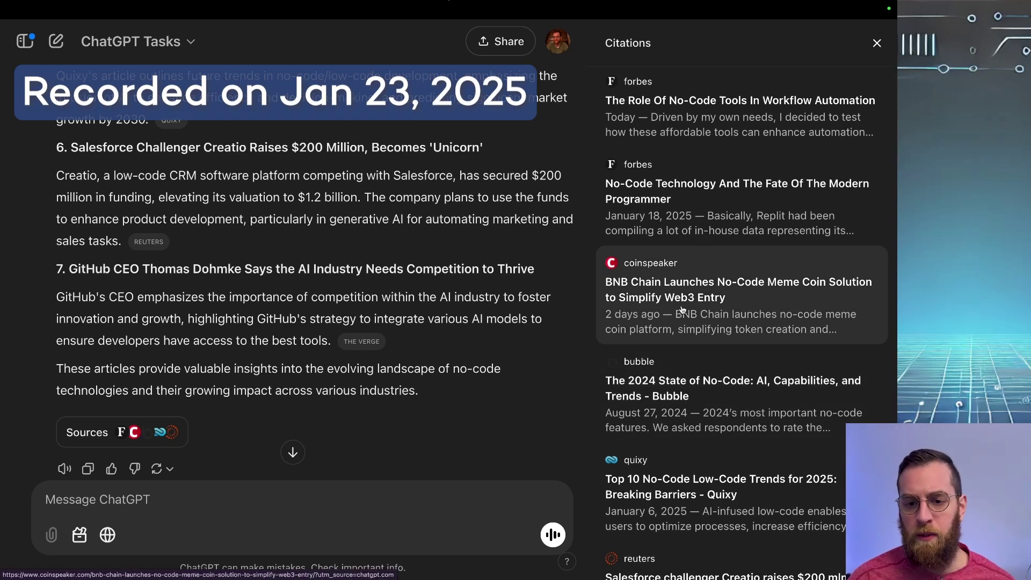
scroll(679, 324, down, 1)
scroll(679, 324, down, 3)
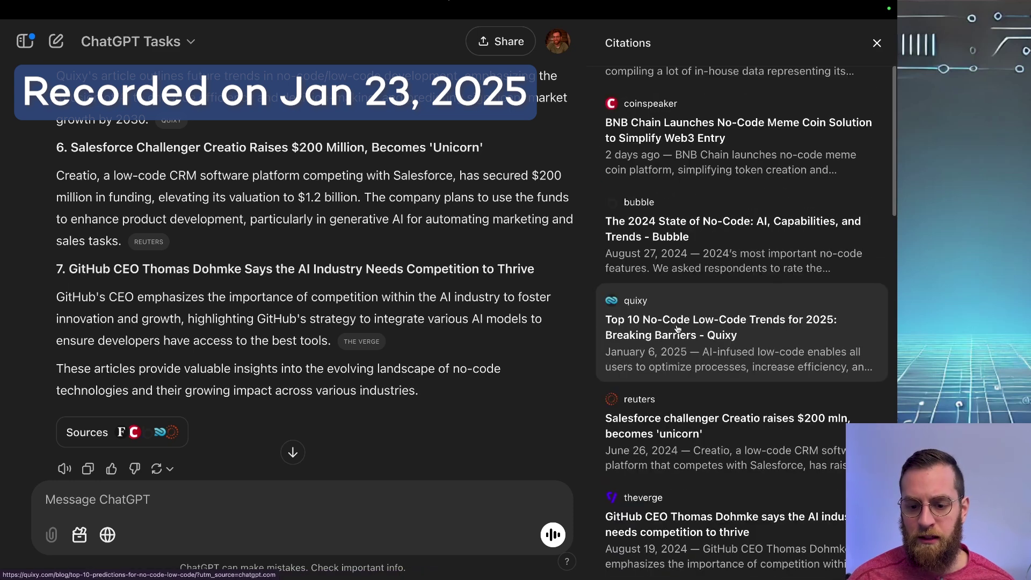
scroll(673, 337, down, 1)
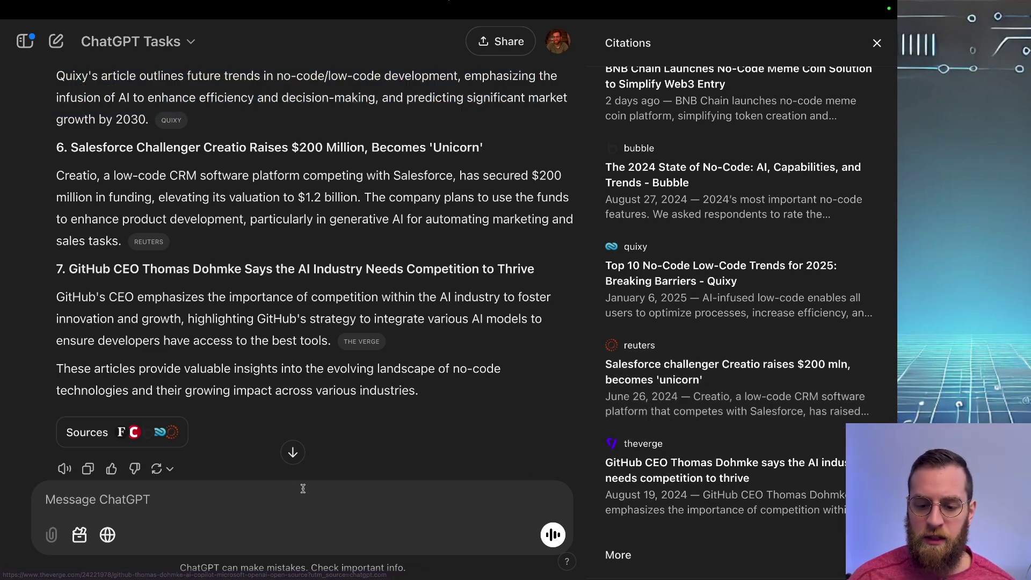
scroll(326, 319, up, 10)
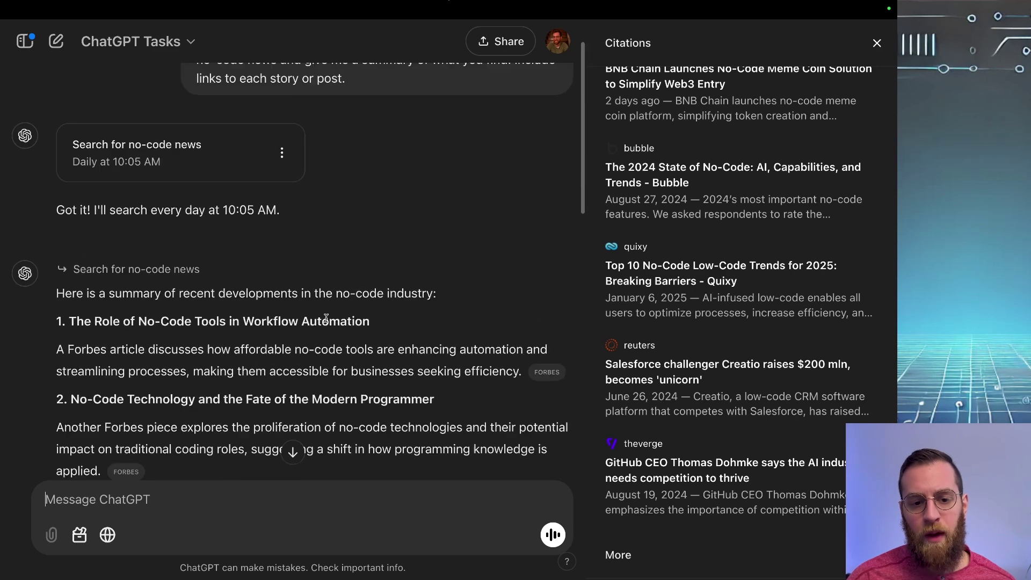
scroll(326, 318, up, 2)
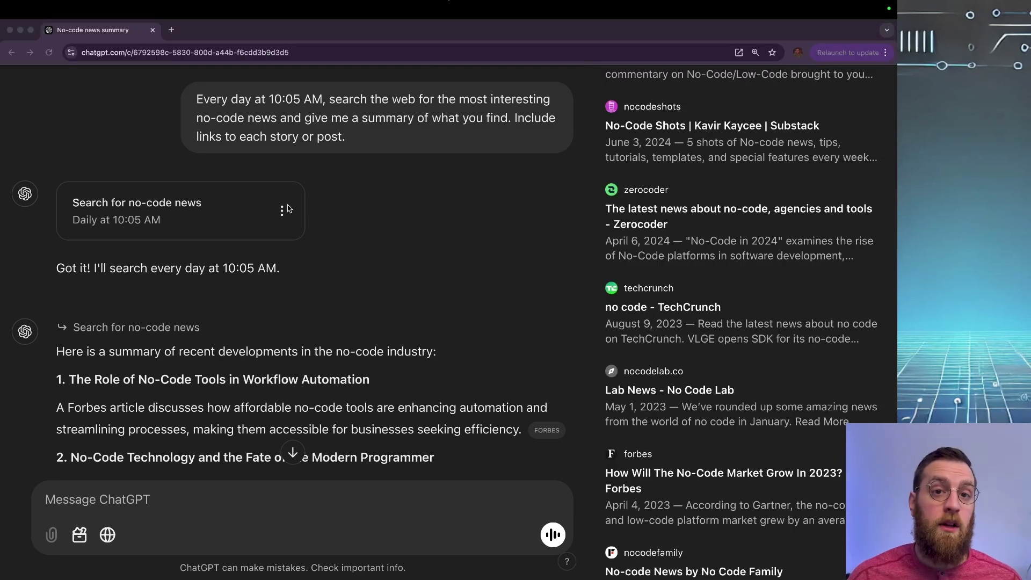
Insert 'from the past 48 hours' after 'news' in the task's instructions
click(282, 213)
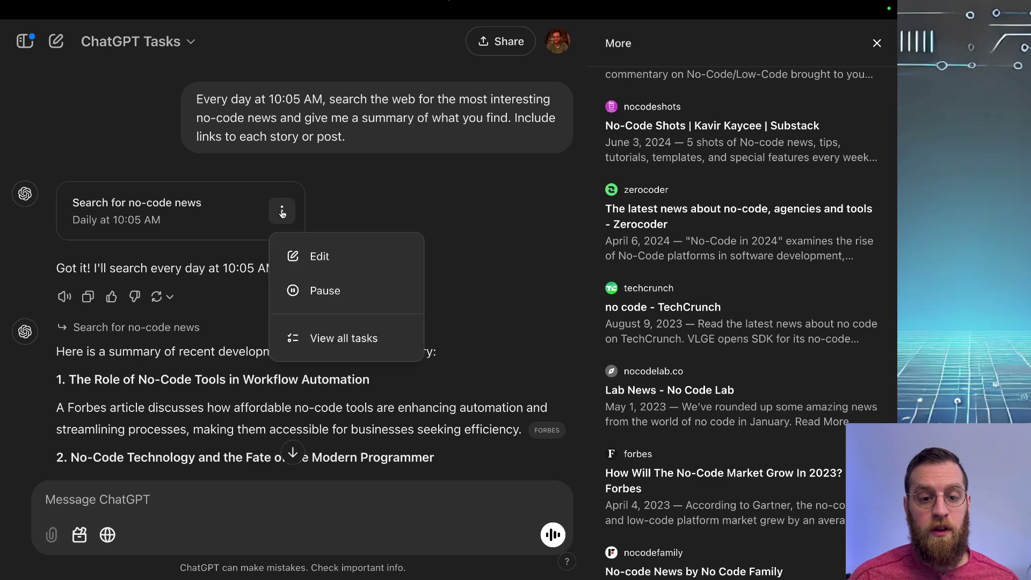
click(339, 255)
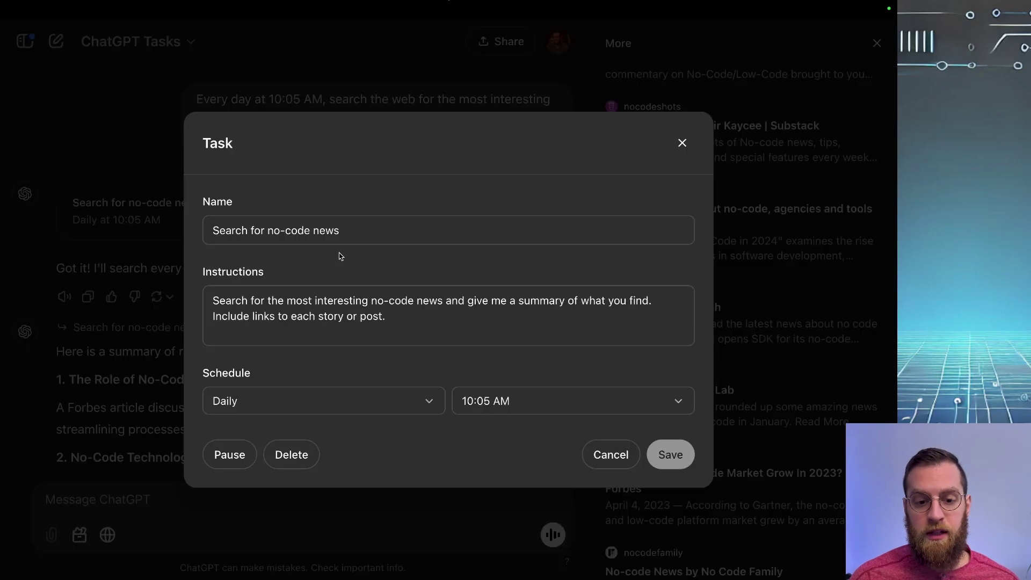
click(430, 318)
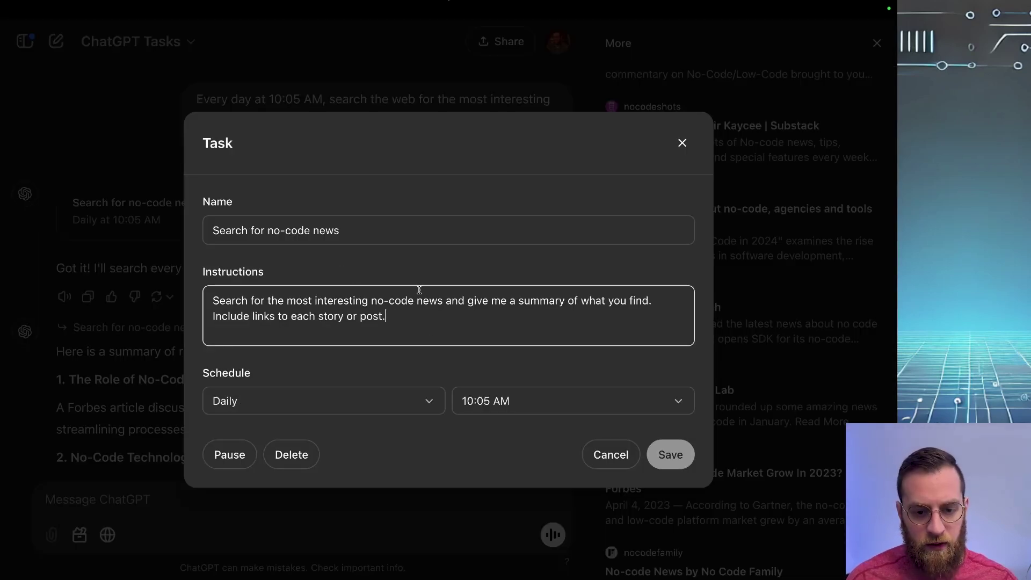
click(445, 302)
text(from the past )
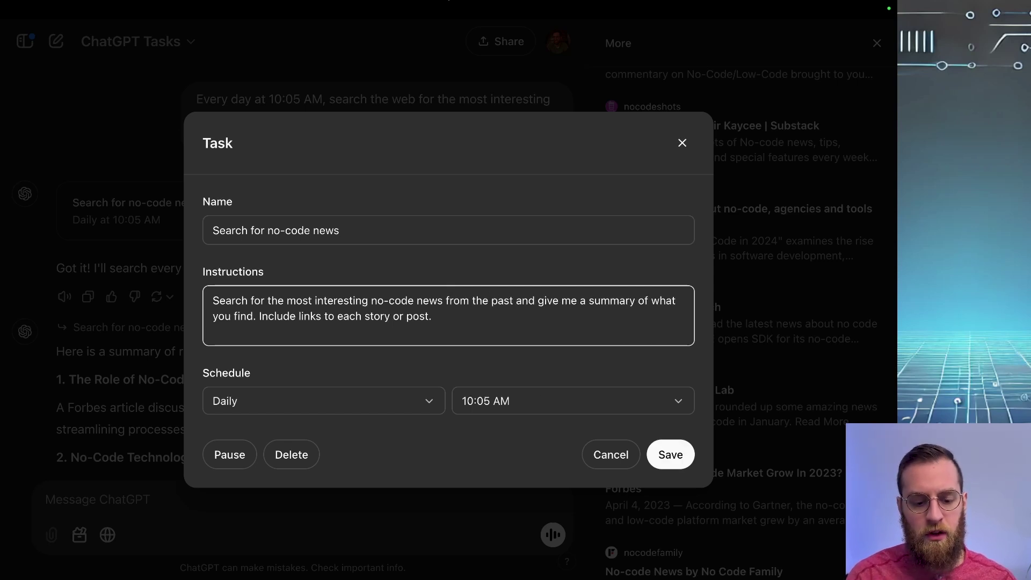
text(48 hours)
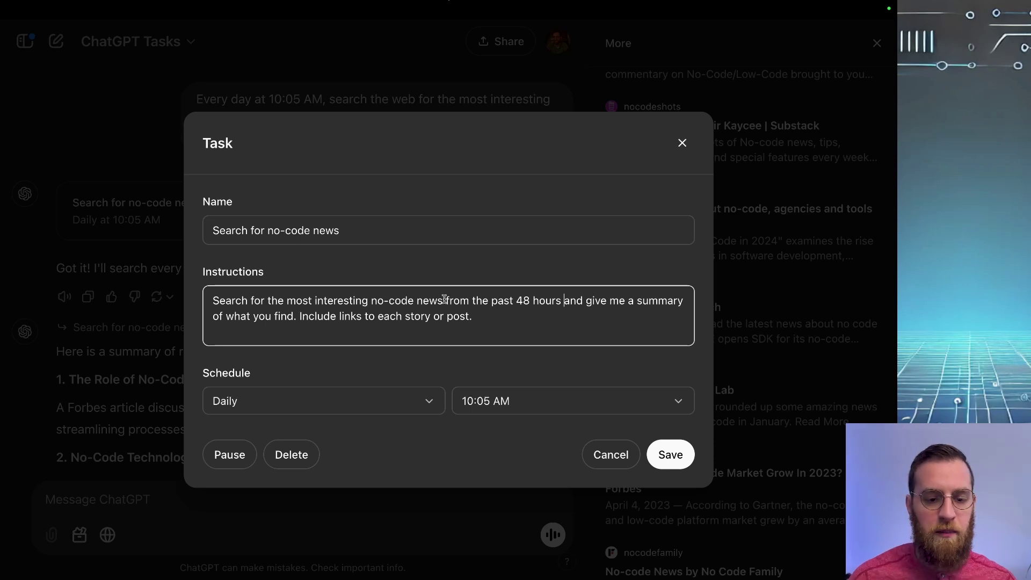
Change the task's run time to 10:14 AM and save it
click(499, 404)
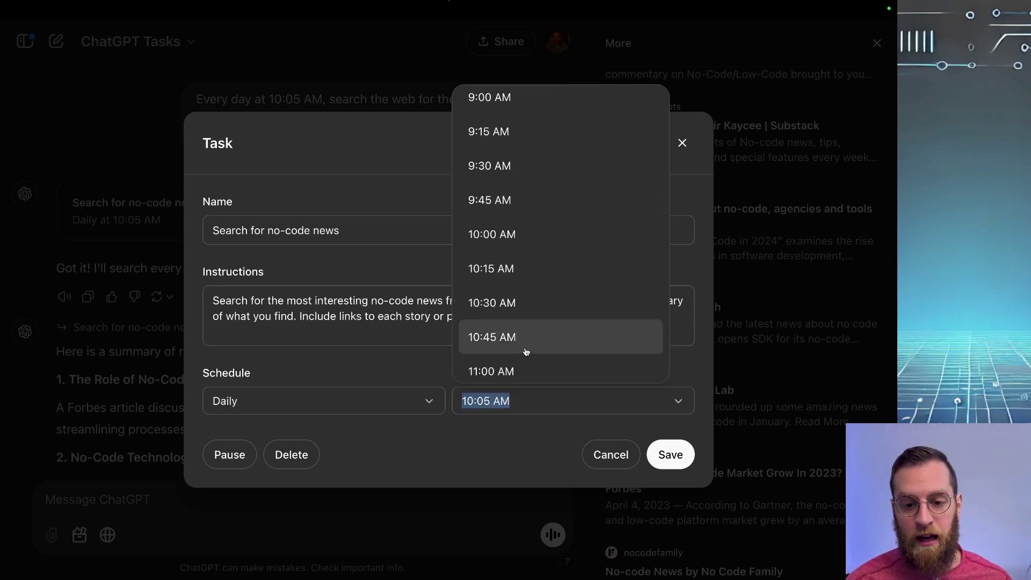
scroll(526, 353, down, 2)
click(521, 401)
key(BackSpace)
key(BackSpace)
key(BackSpace)
key(BackSpace)
key(BackSpace)
text(14 AM)
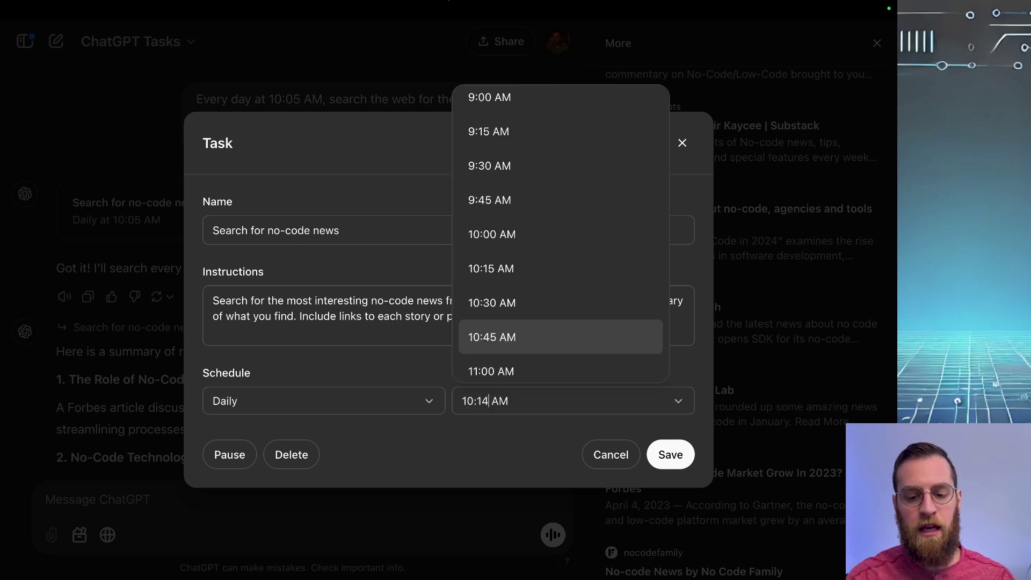
click(674, 455)
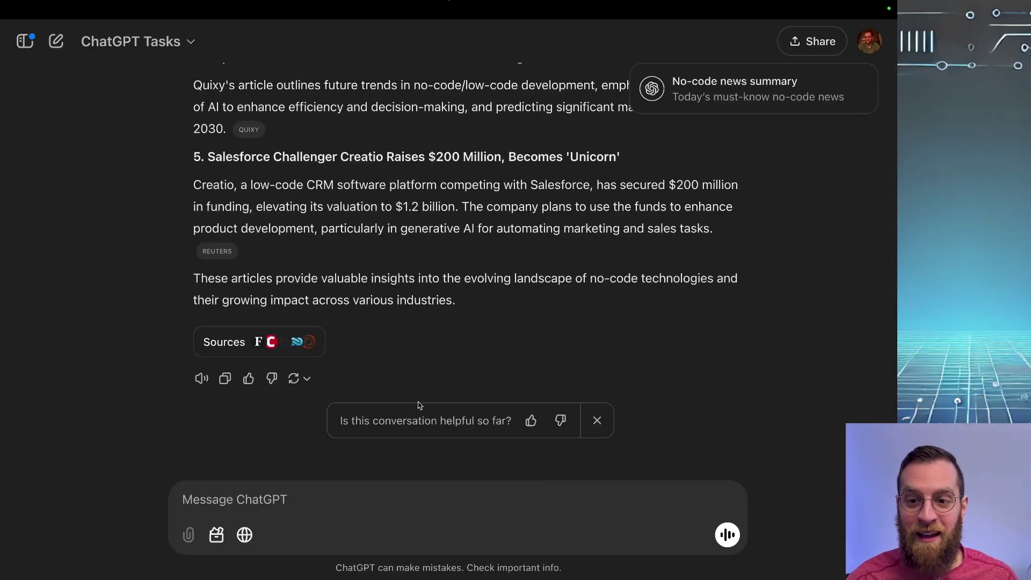
Open the Citations panel for the newer no-code news summary and scroll through its sources
scroll(443, 287, up, 7)
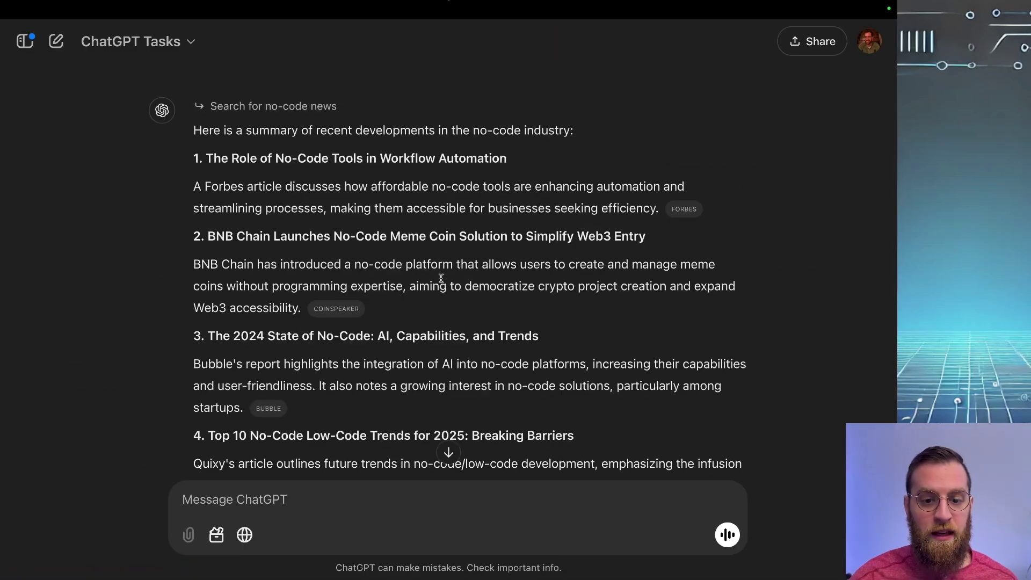
scroll(441, 279, down, 5)
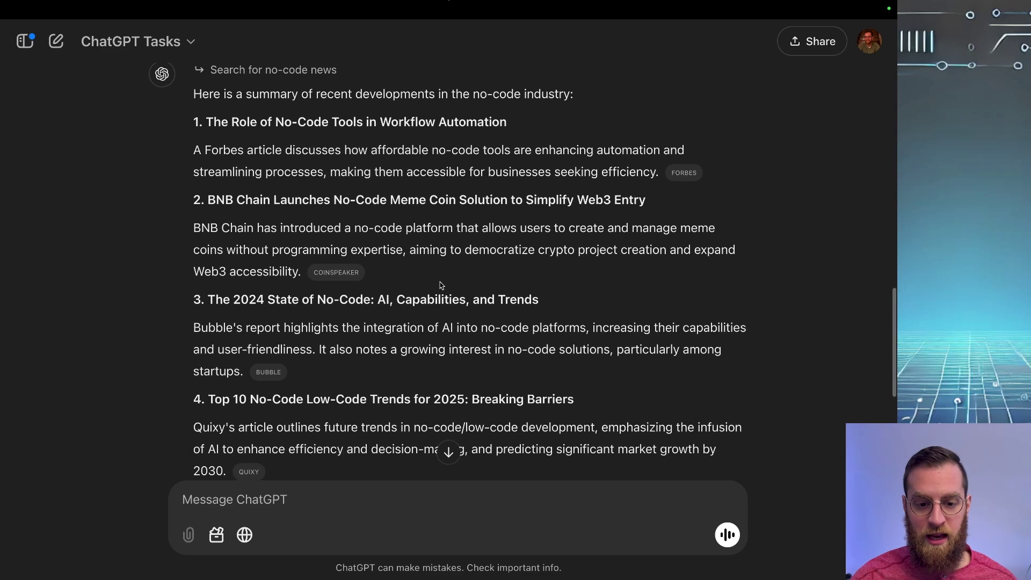
scroll(439, 287, down, 1)
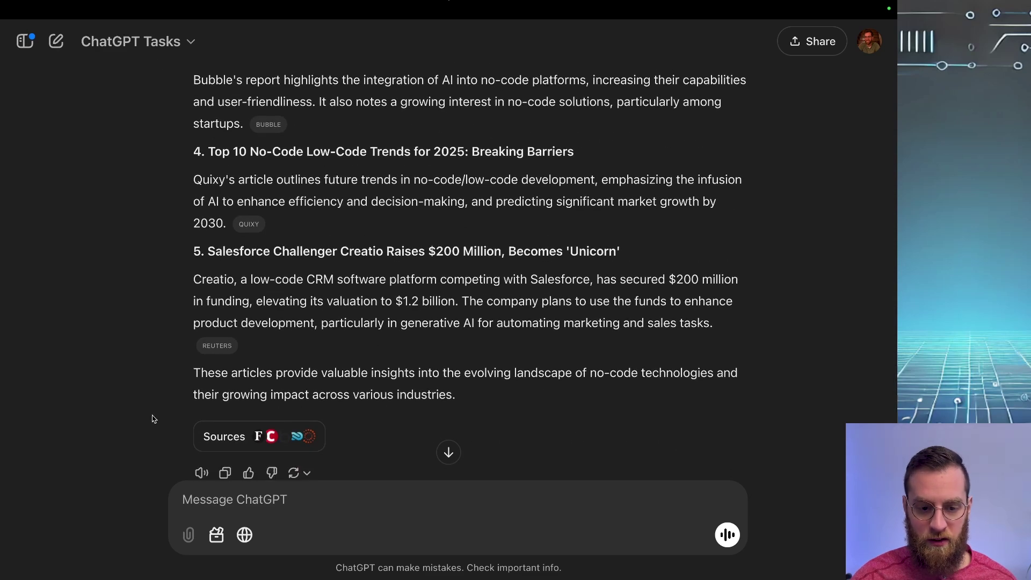
click(221, 437)
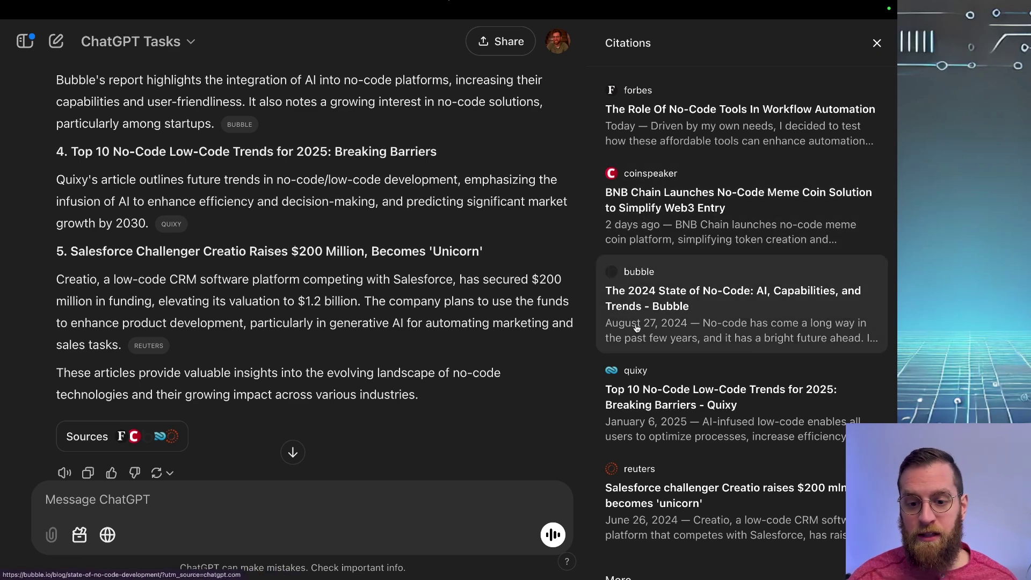
scroll(639, 338, down, 1)
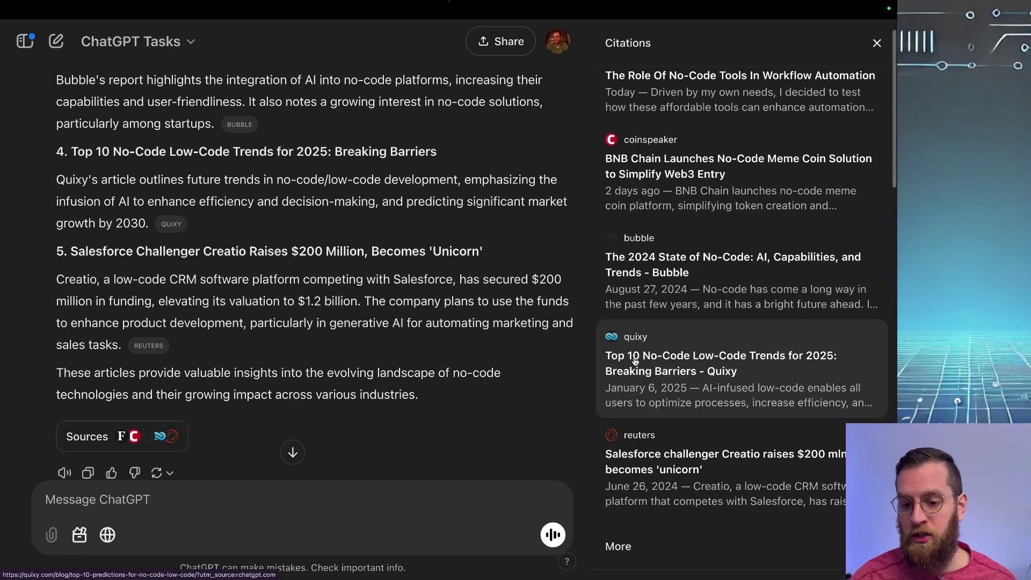
scroll(644, 408, down, 2)
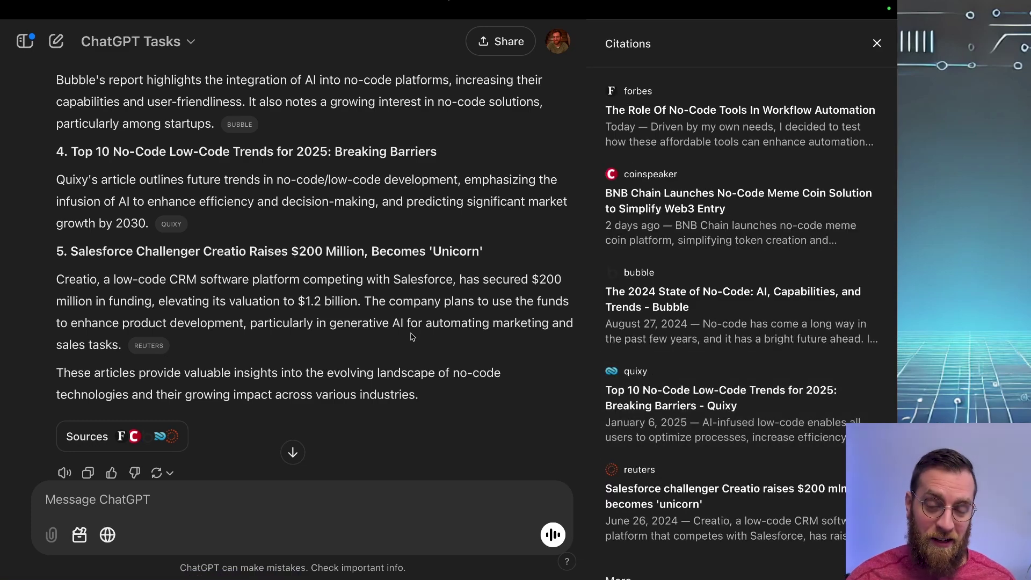
scroll(412, 338, up, 6)
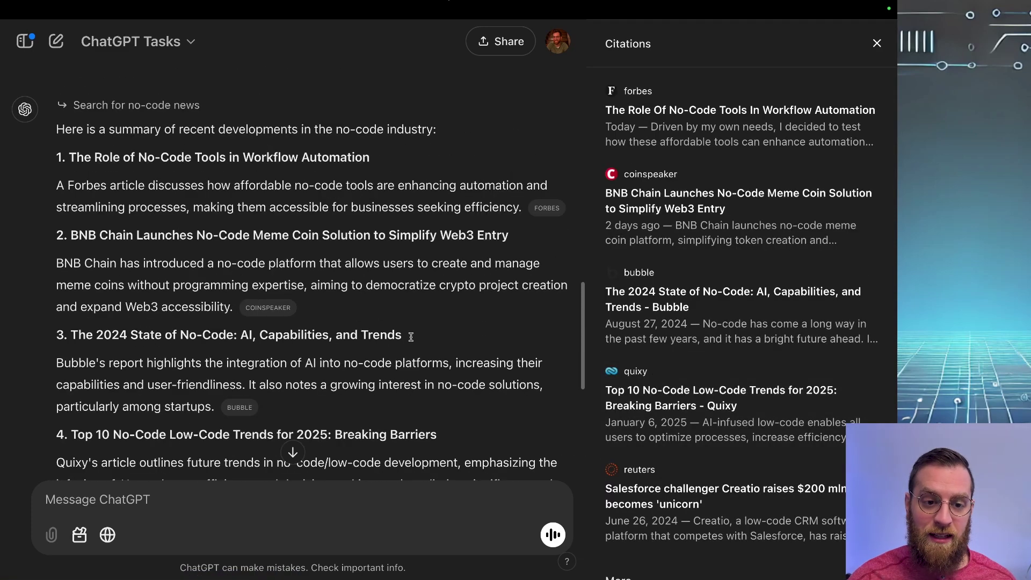
scroll(410, 337, up, 15)
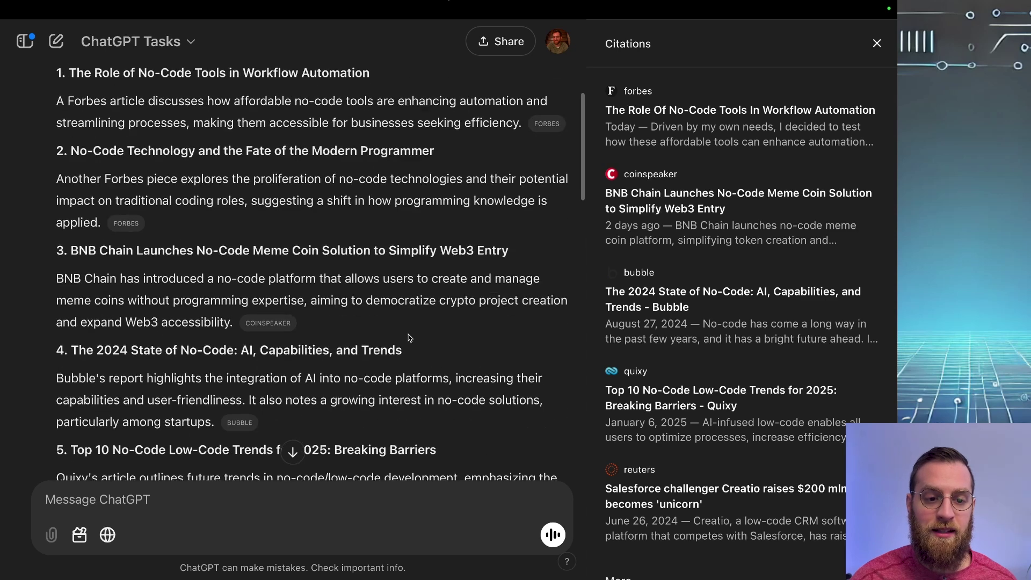
click(281, 210)
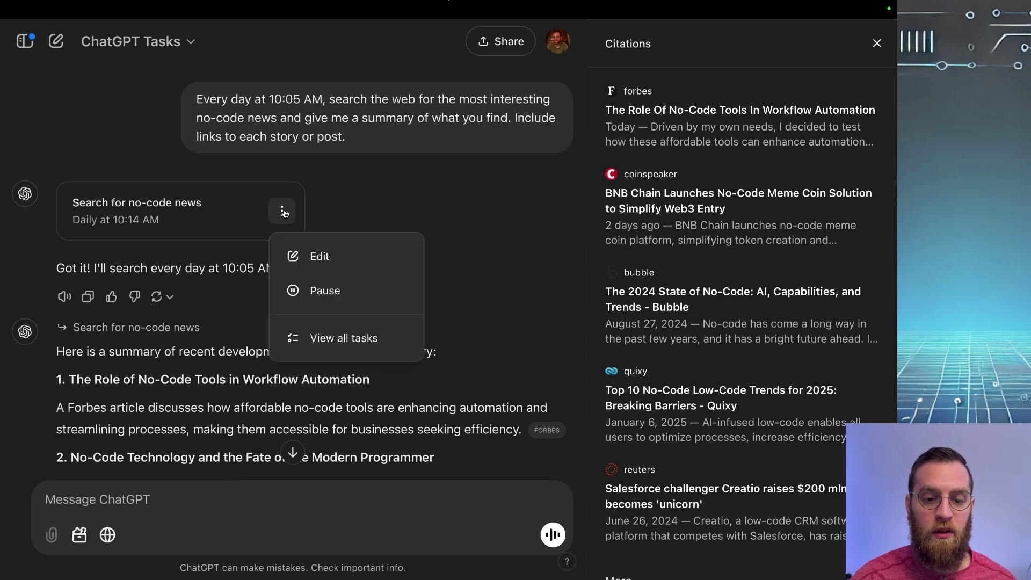
click(313, 255)
drag(446, 301, 557, 305)
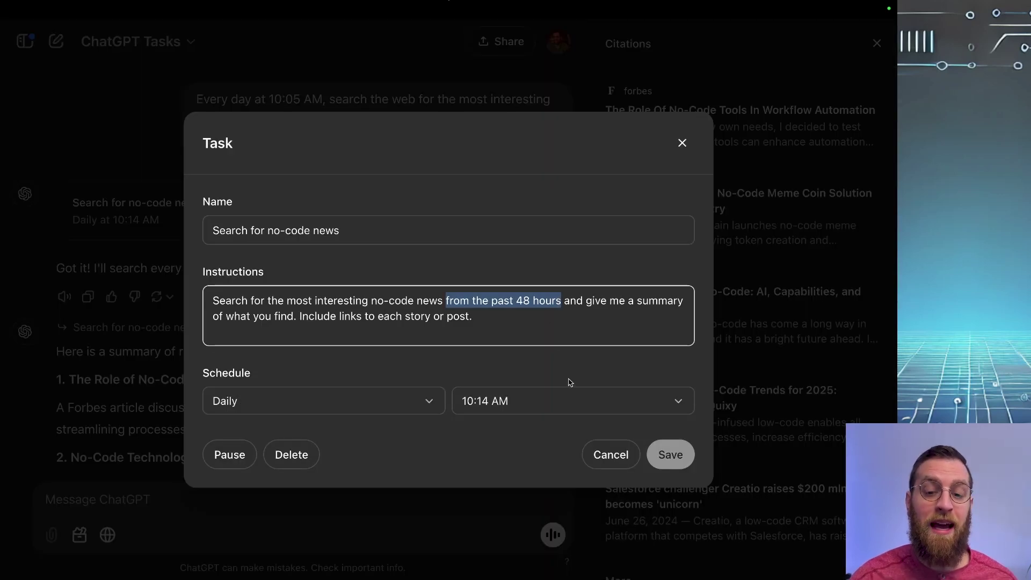
click(611, 454)
scroll(442, 324, down, 5)
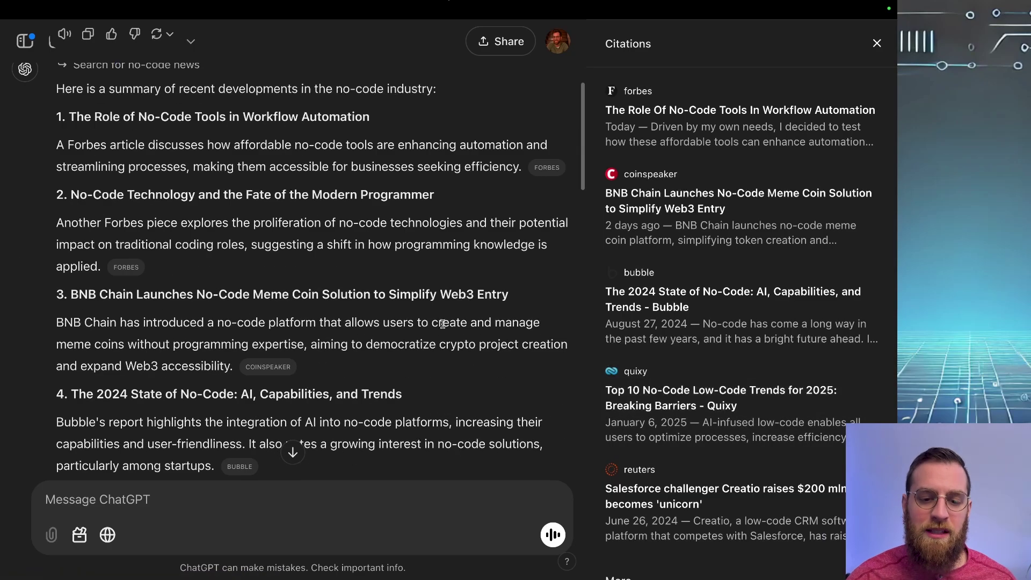
scroll(442, 324, up, 5)
scroll(442, 324, down, 12)
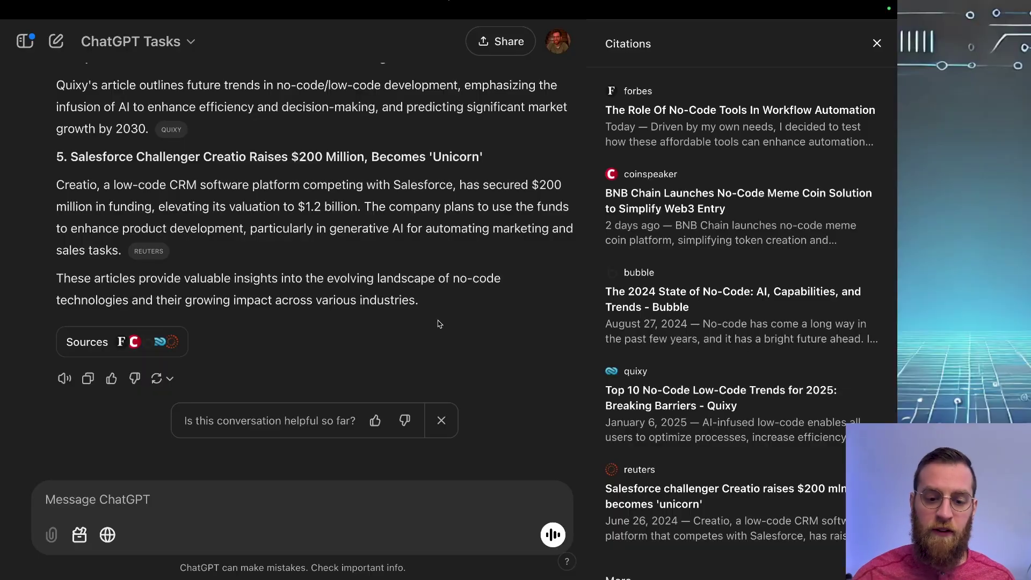
Close the 'Is this conversation helpful so far?' bar with its X
click(403, 420)
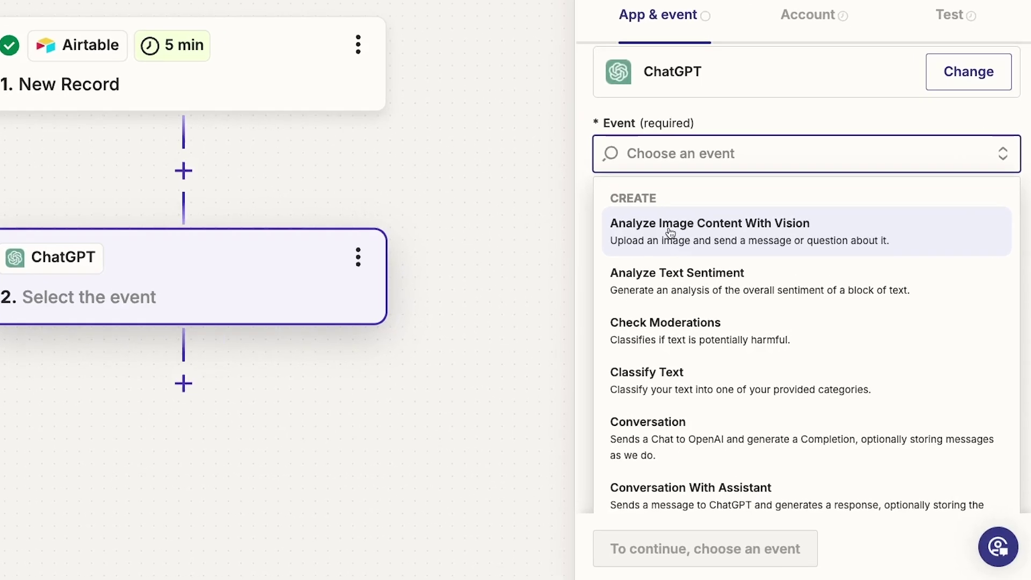
Pick 'Analyze Image Content With Vision' in the ChatGPT step's Event dropdown
click(670, 232)
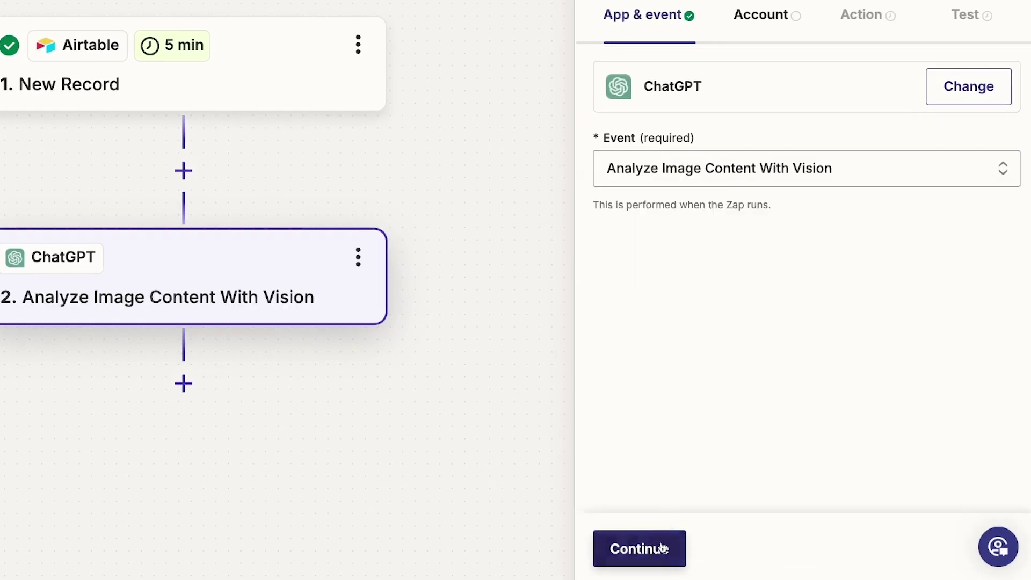